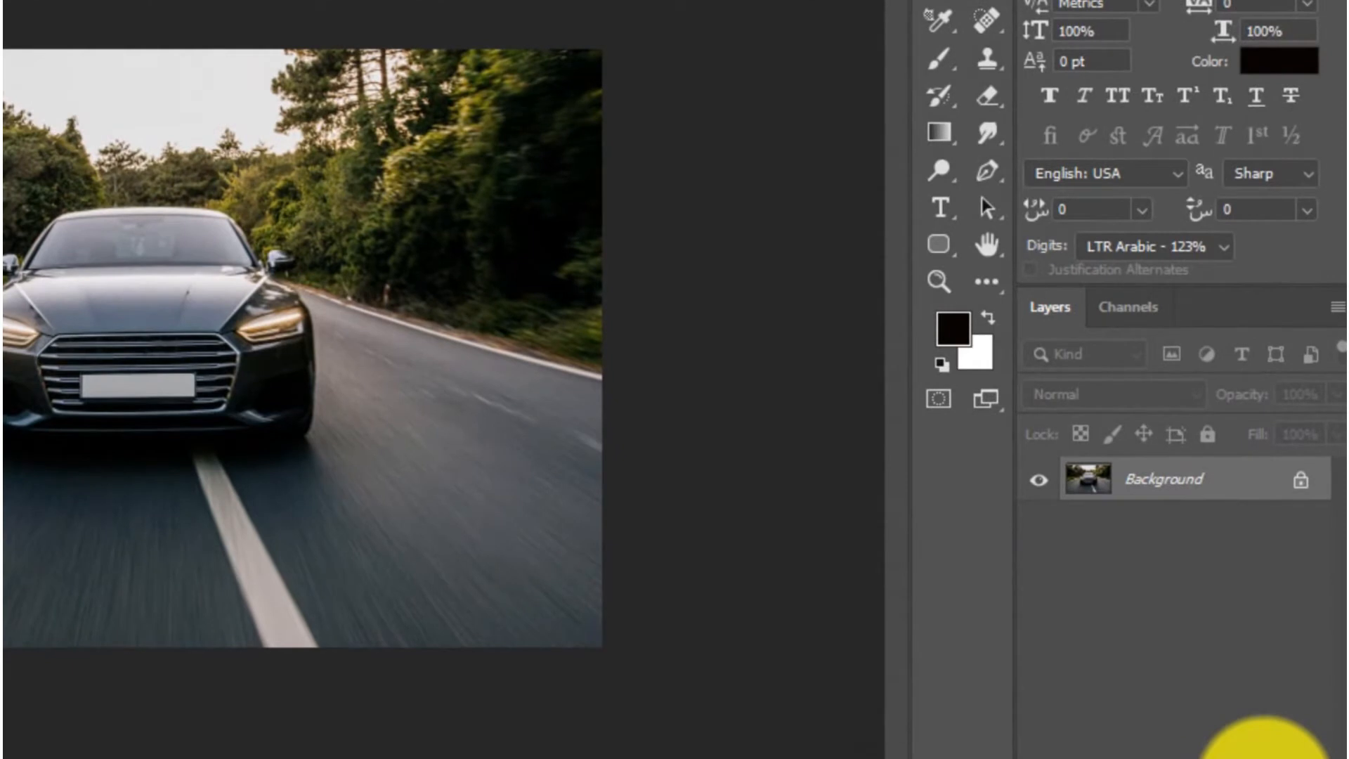
Step: Add a new layer above the car photo and fill it with black
{"action": "left_click", "coordinate": [1265, 755]}
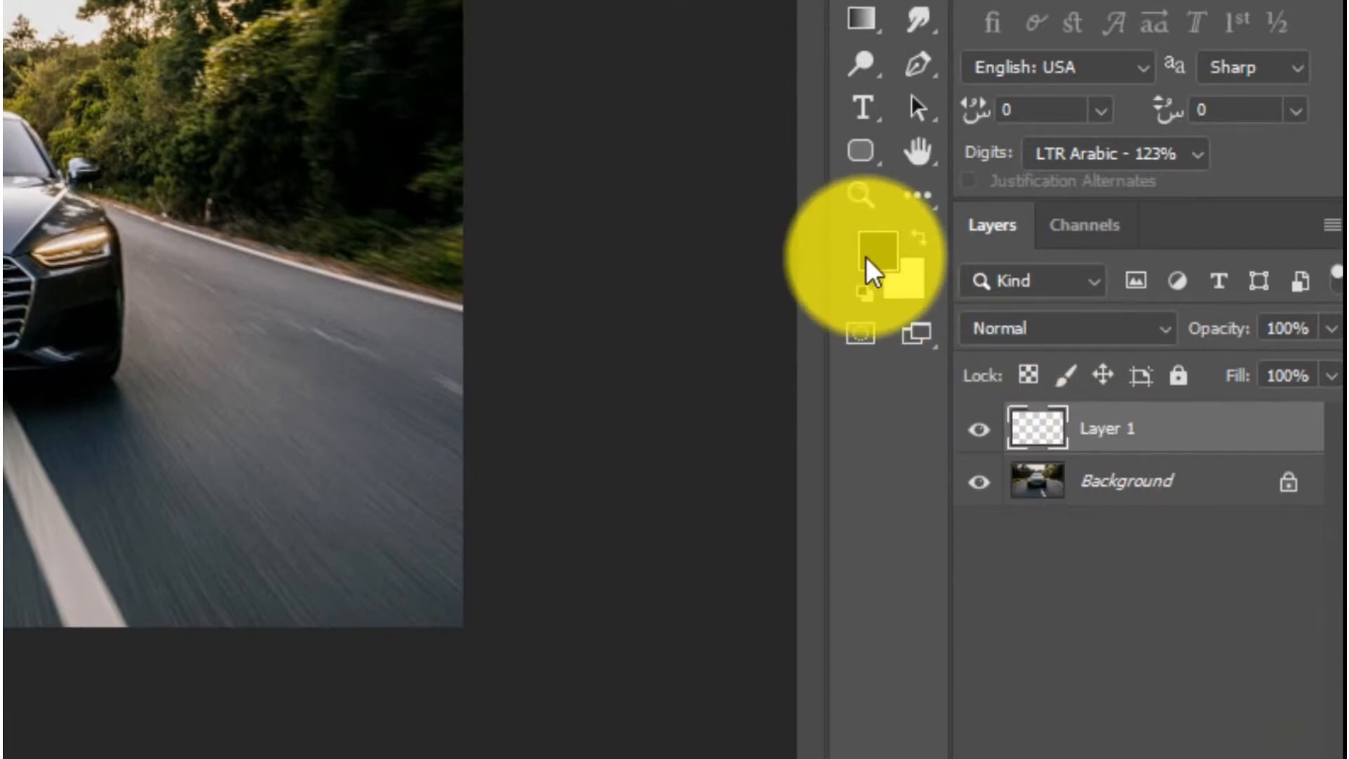
{"action": "key", "text": "alt+BackSpace"}
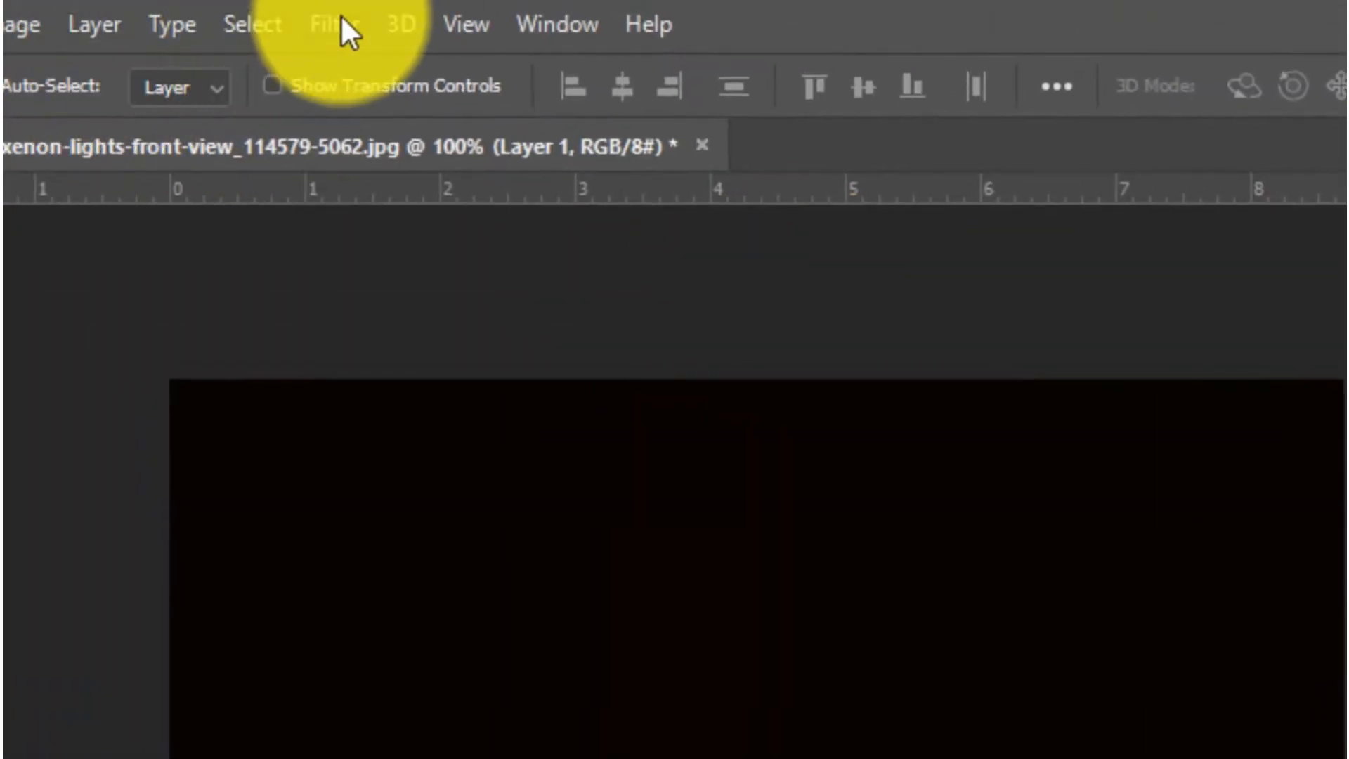
Step: Convert the black layer for smart filters and lower its opacity to 45%
{"action": "left_click", "coordinate": [341, 16]}
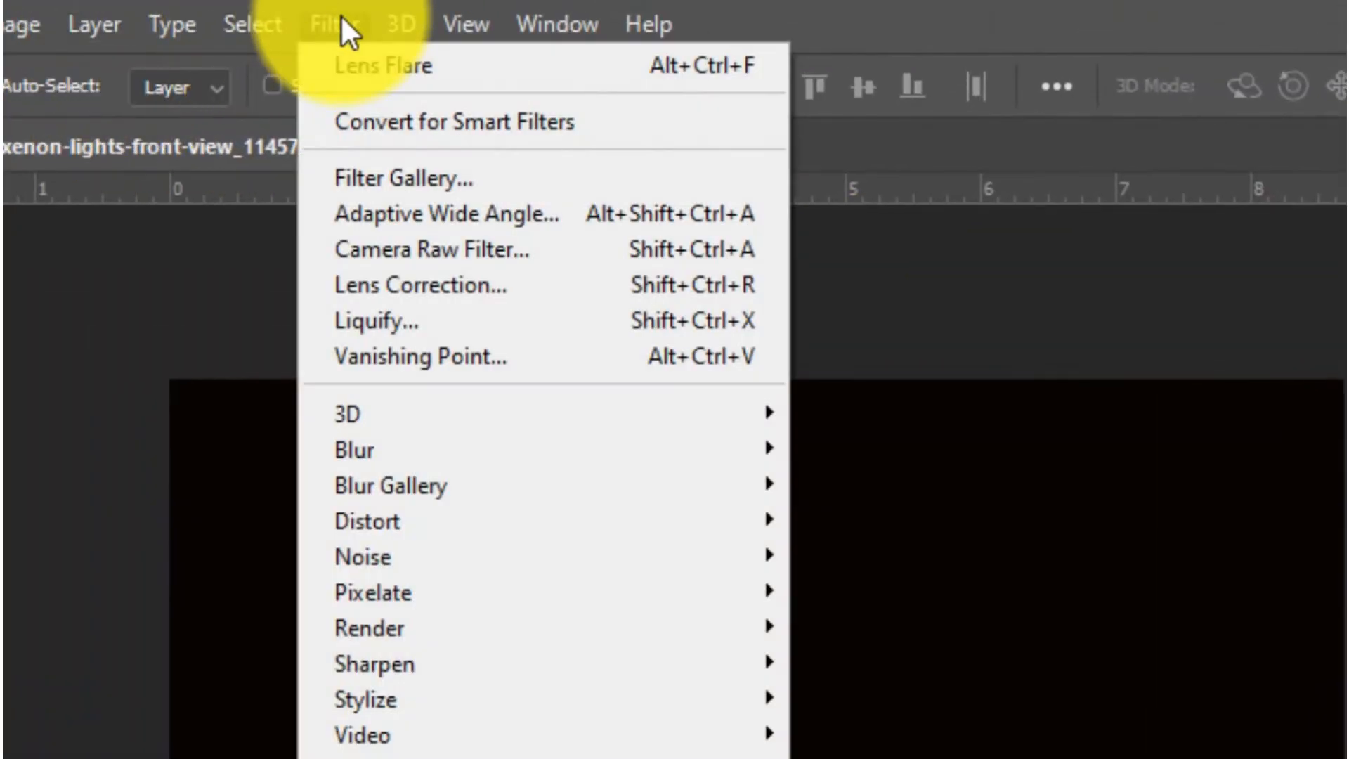
{"action": "left_click", "coordinate": [402, 128]}
{"action": "left_click", "coordinate": [494, 265]}
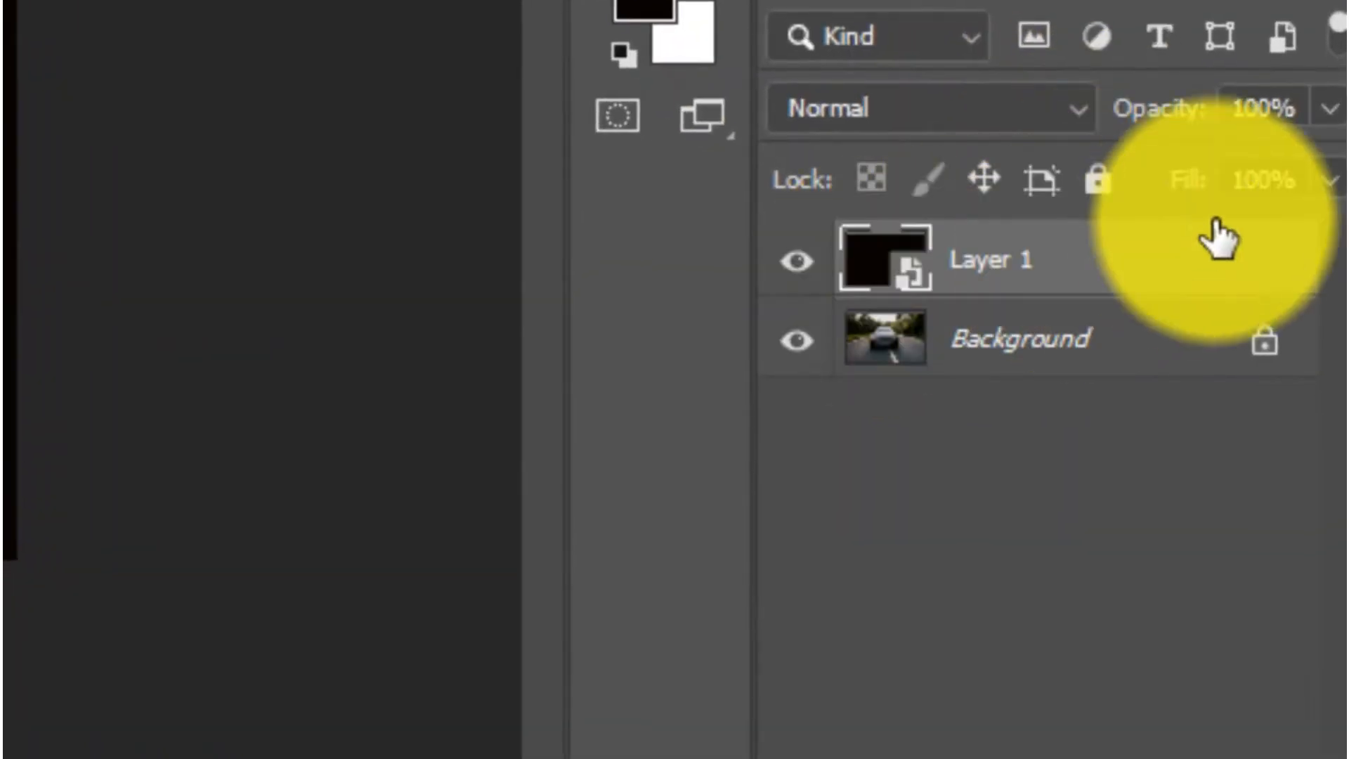
{"action": "left_click", "coordinate": [1330, 108]}
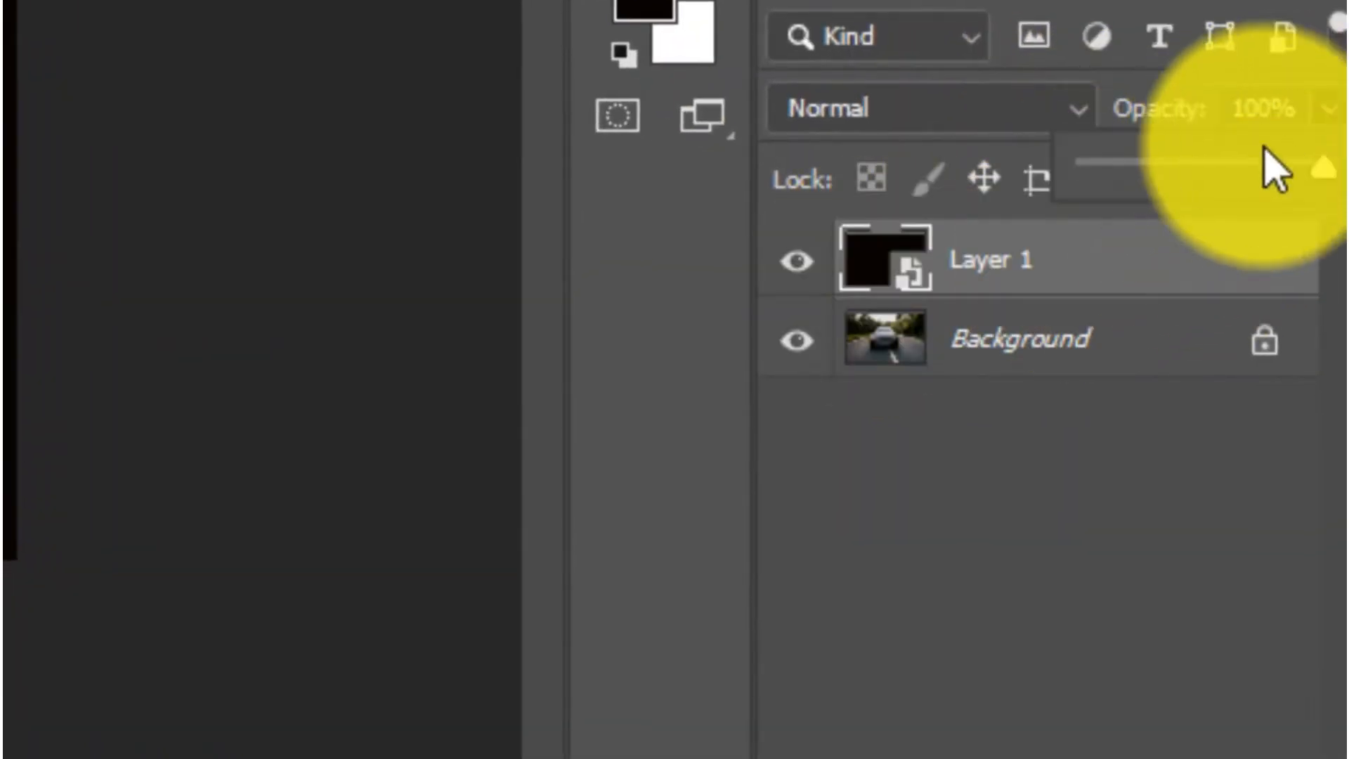
{"action": "left_click", "coordinate": [1190, 165]}
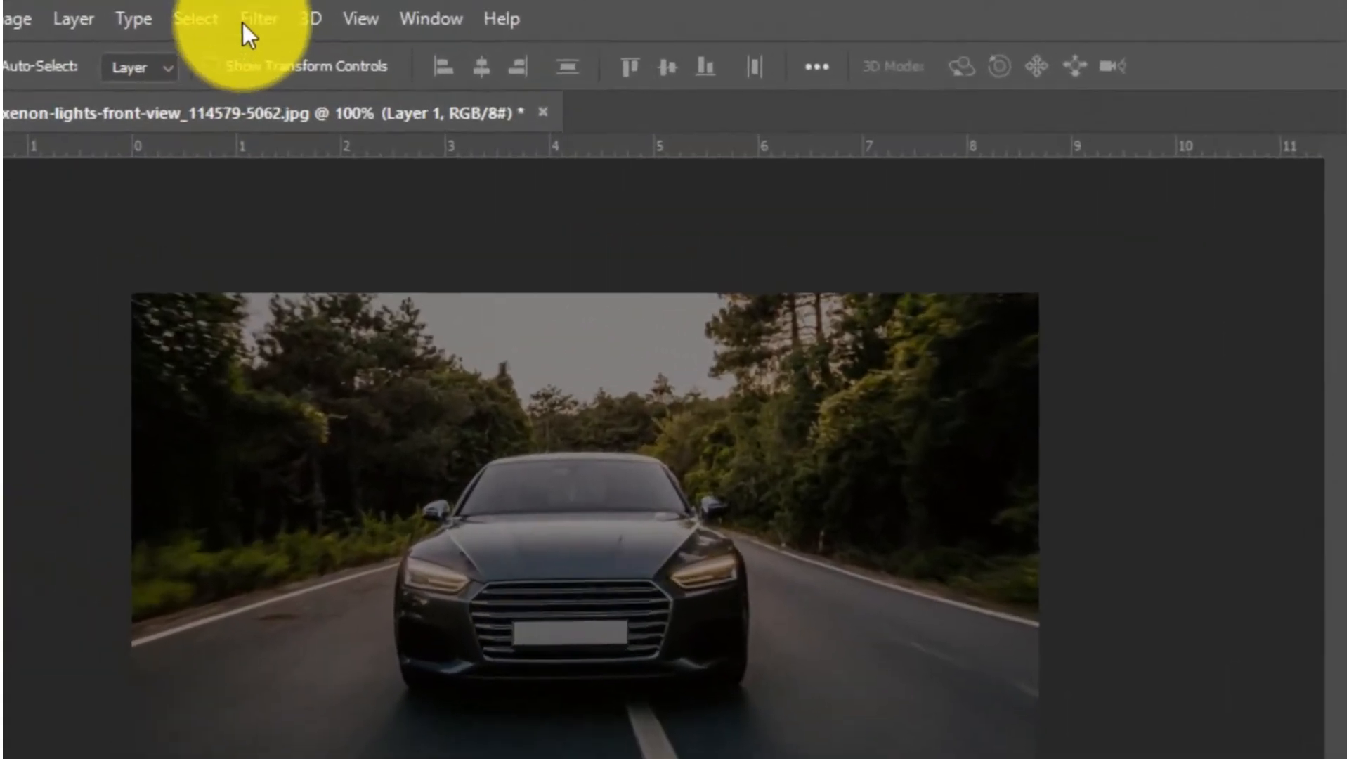
Step: Start a Lens Flare render on the black layer and compare the lens types, selecting 35mm Prime
{"action": "left_click", "coordinate": [184, 15]}
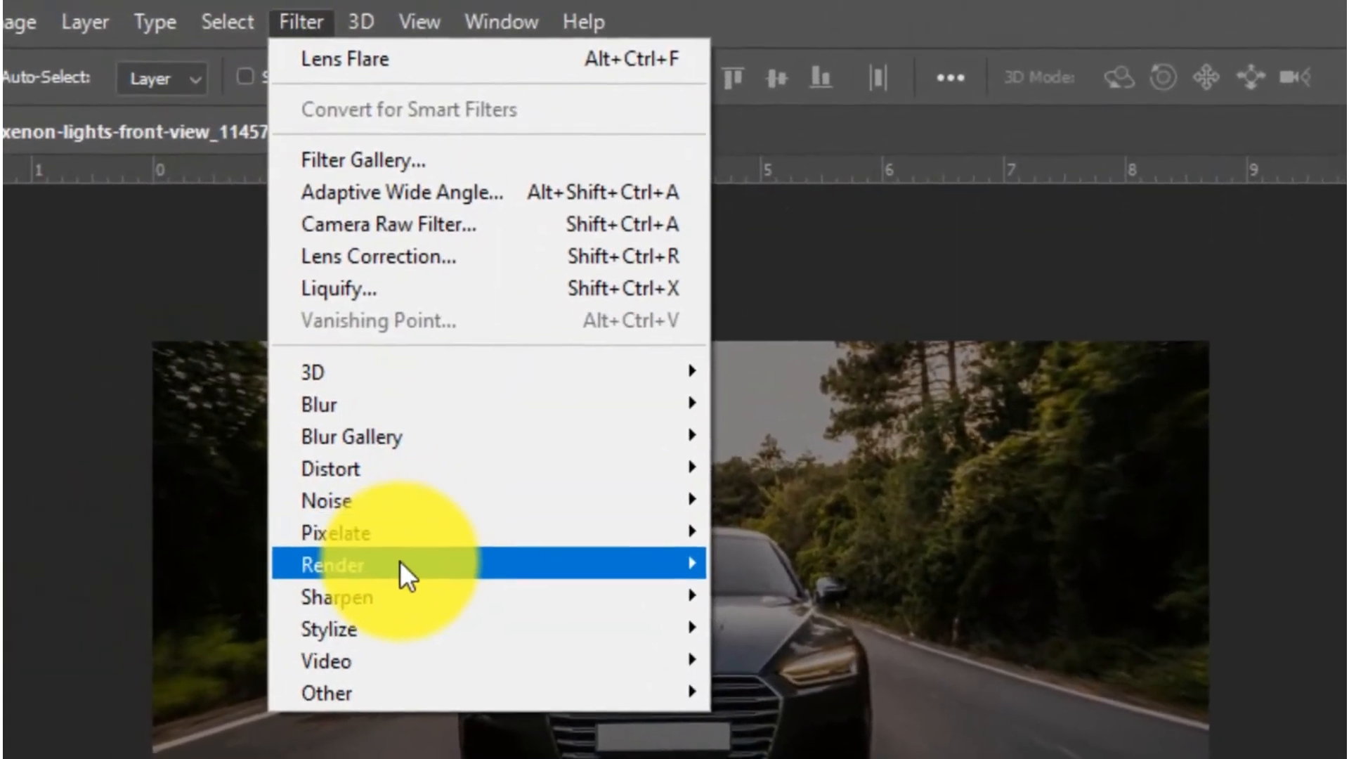
{"action": "mouse_move", "coordinate": [309, 513]}
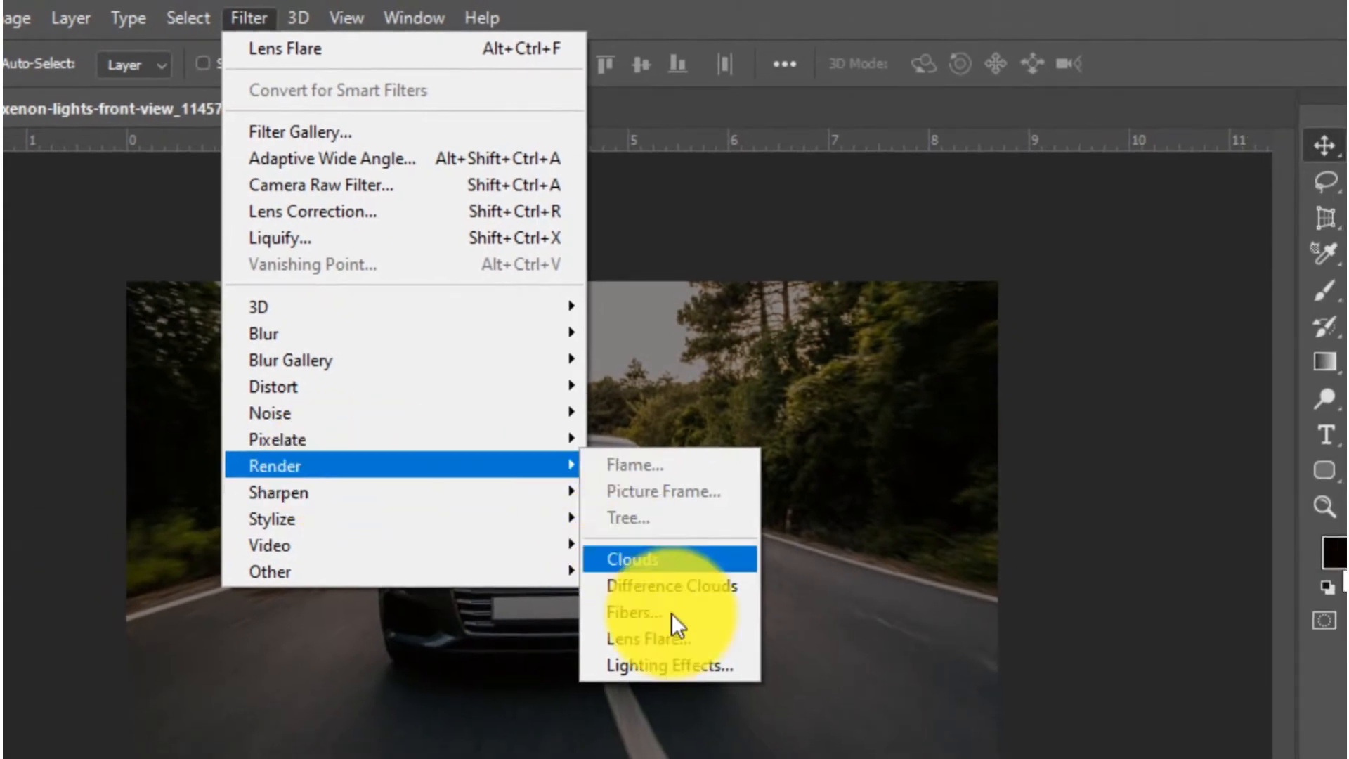
{"action": "left_click", "coordinate": [673, 637]}
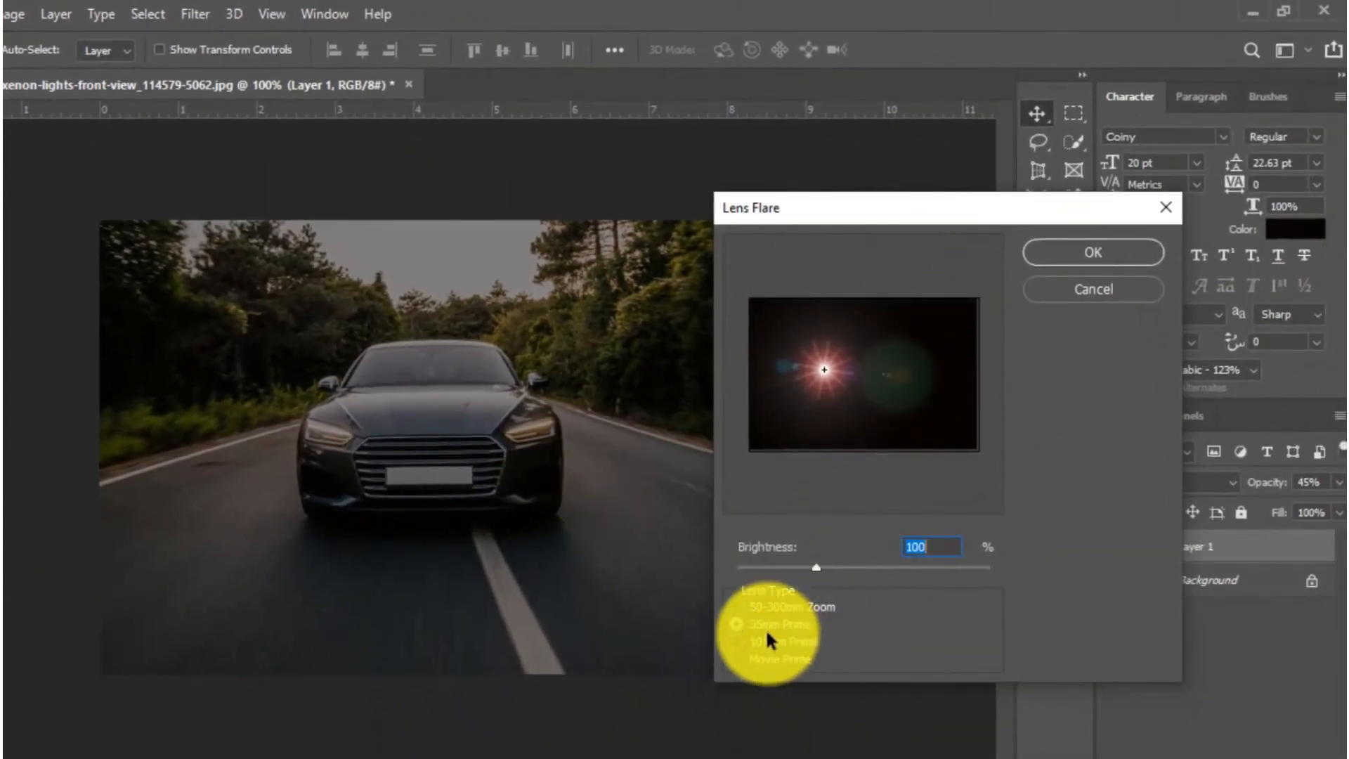
{"action": "left_click", "coordinate": [735, 624]}
{"action": "left_click", "coordinate": [737, 641]}
{"action": "left_click", "coordinate": [738, 658]}
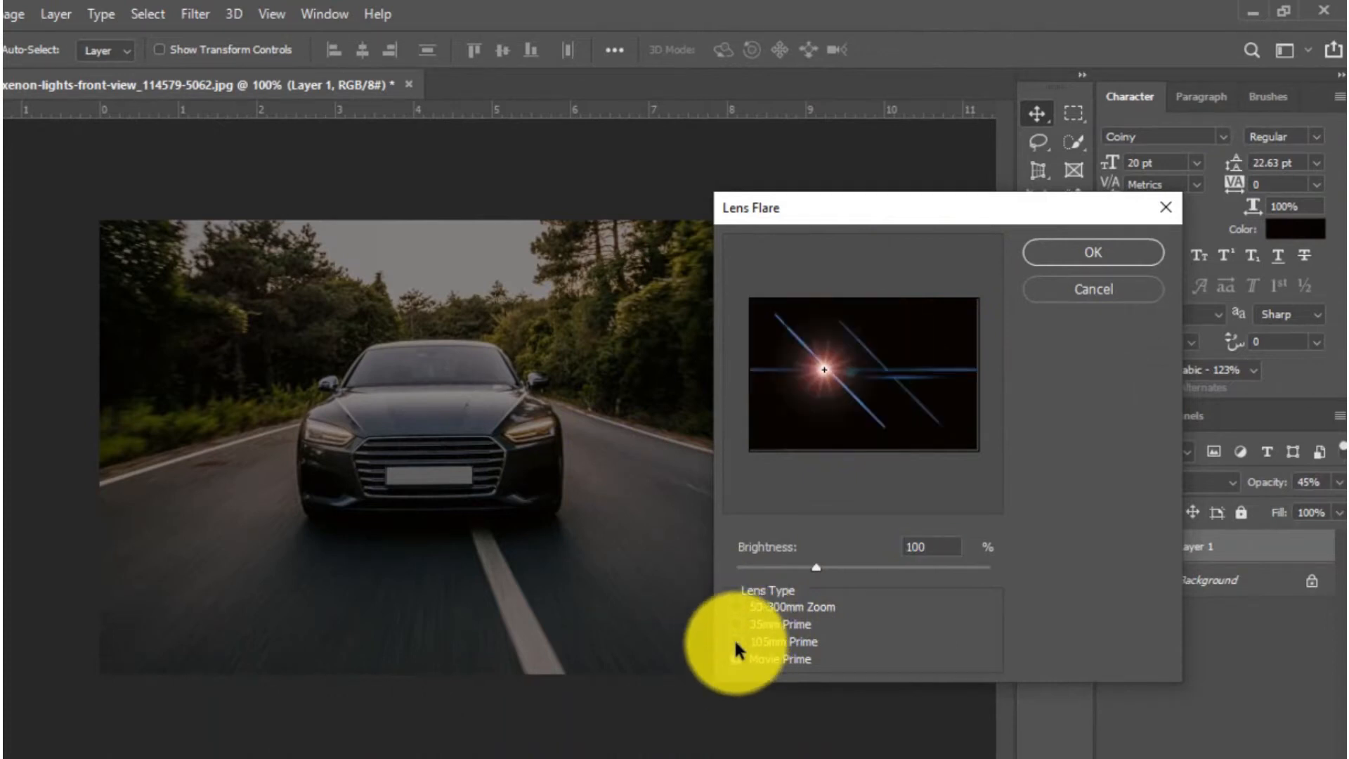
{"action": "left_click", "coordinate": [733, 623]}
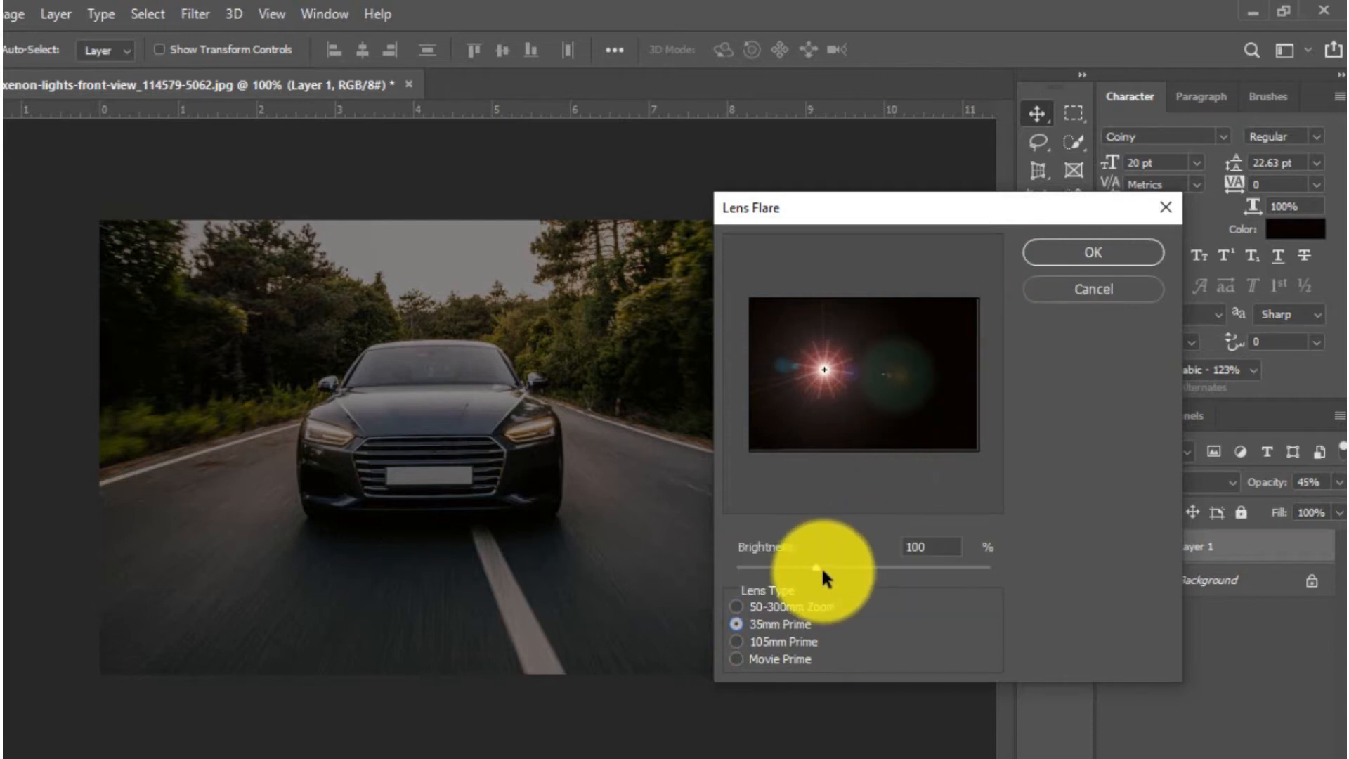
Step: Set the flare brightness to 100%, compare the other lens types and apply the flare with 35mm Prime
{"action": "mouse_move", "coordinate": [822, 570]}
{"action": "left_mouse_down"}
{"action": "mouse_move", "coordinate": [845, 567]}
{"action": "mouse_move", "coordinate": [832, 568]}
{"action": "left_mouse_up"}
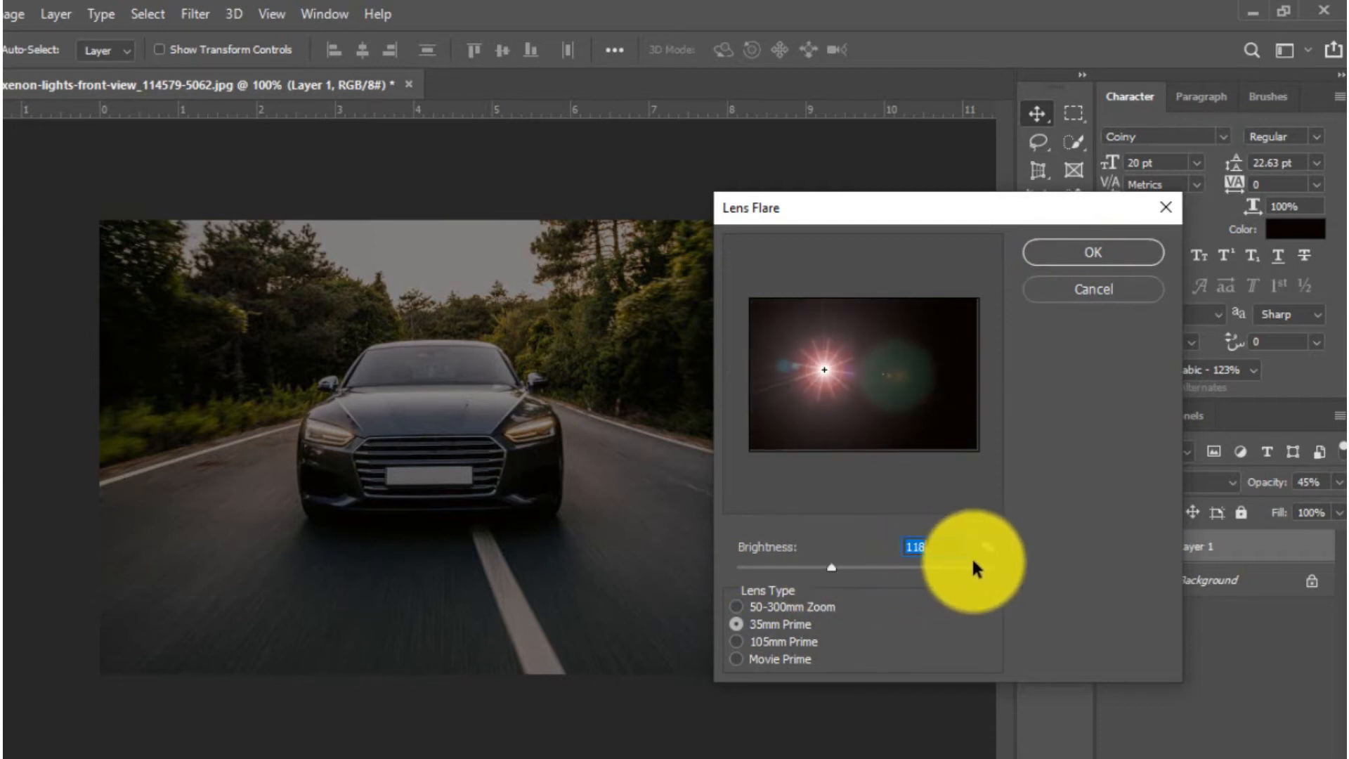
{"action": "type", "text": "100"}
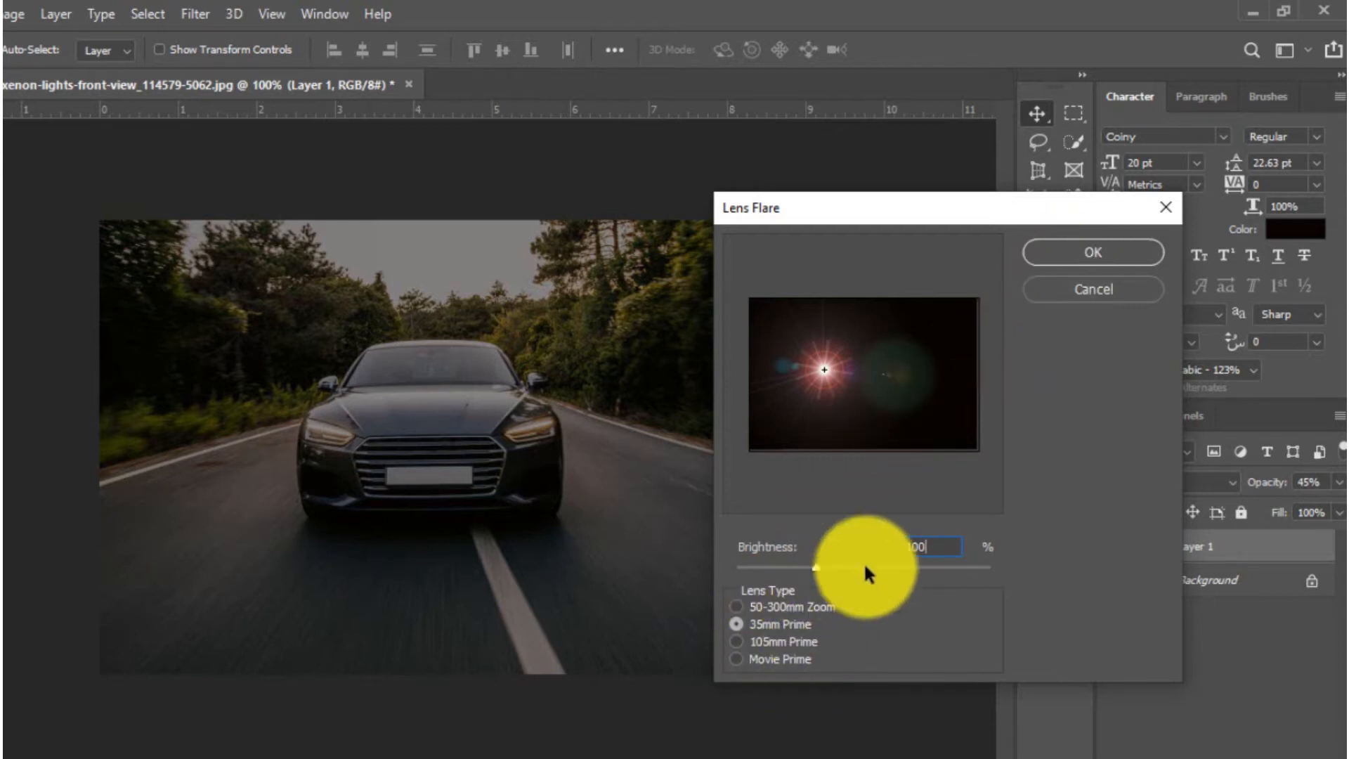
{"action": "left_click", "coordinate": [736, 607]}
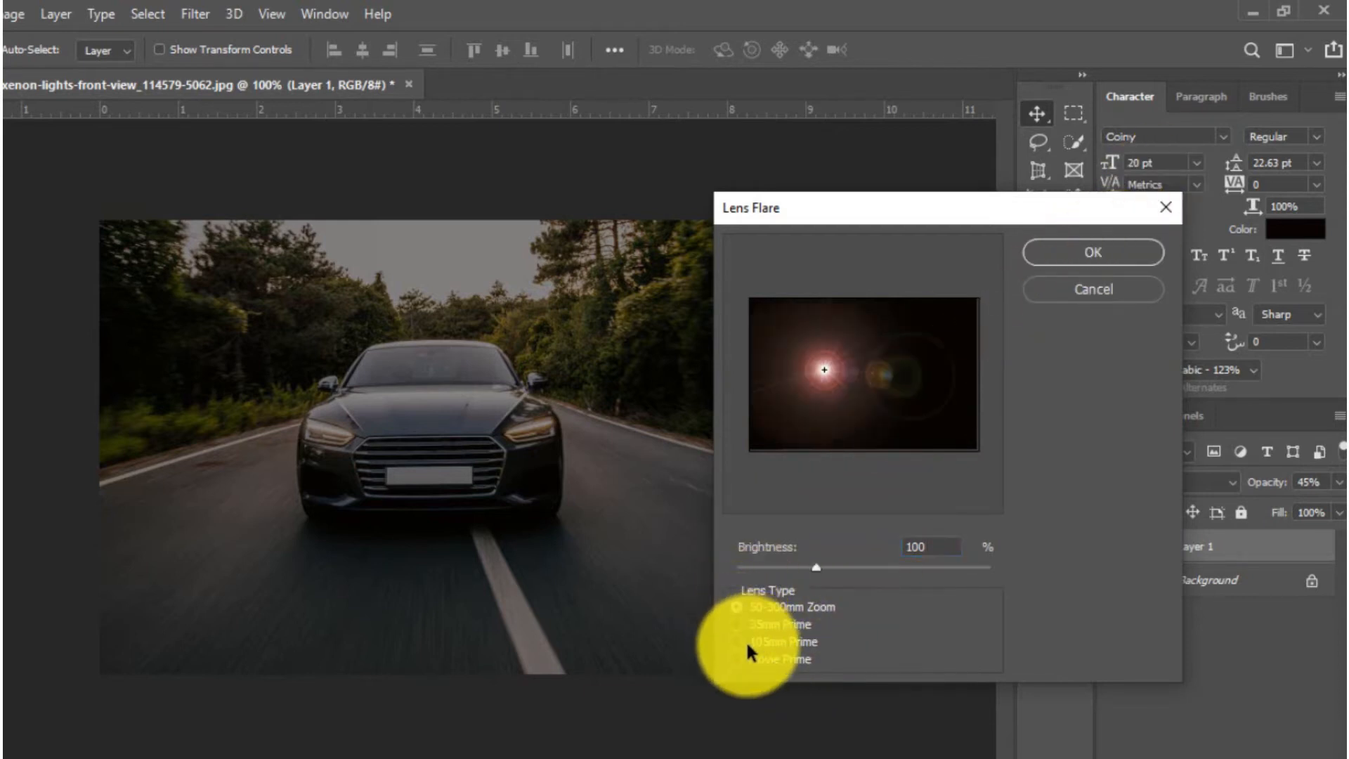
{"action": "left_click", "coordinate": [738, 641]}
{"action": "left_click", "coordinate": [739, 657]}
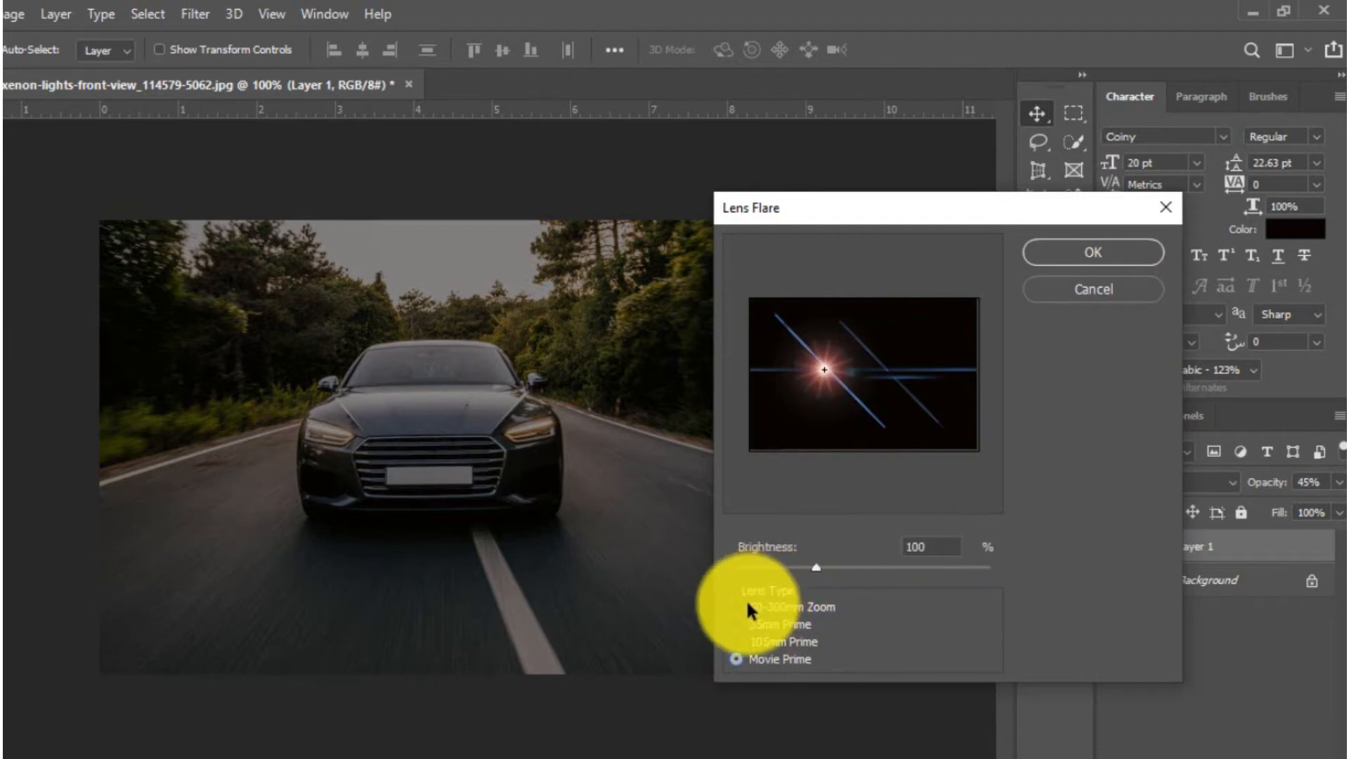
{"action": "left_click", "coordinate": [736, 623]}
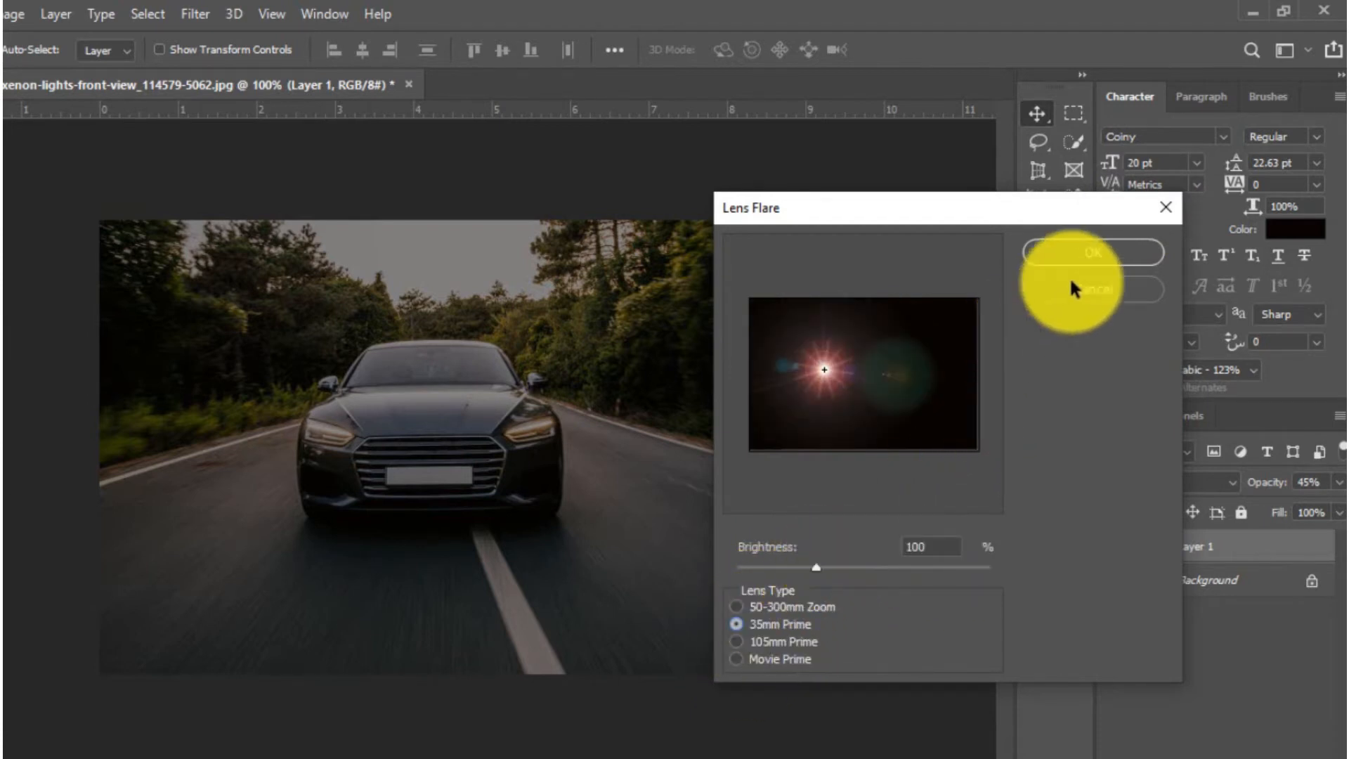
{"action": "left_click", "coordinate": [1078, 250]}
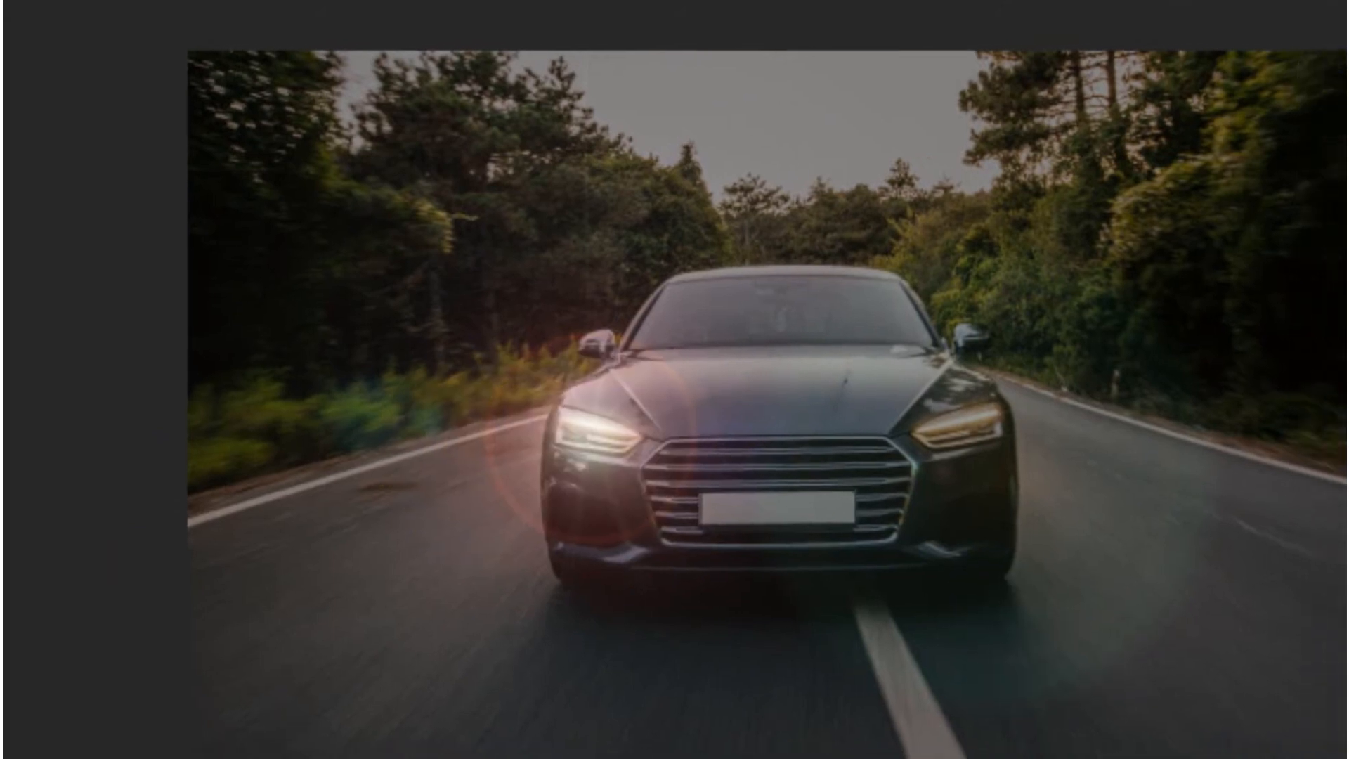
Step: Reopen the Lens Flare smart filter and adjust the flare centre to sit on the headlight at the image's left
{"action": "double_click", "coordinate": [1285, 529]}
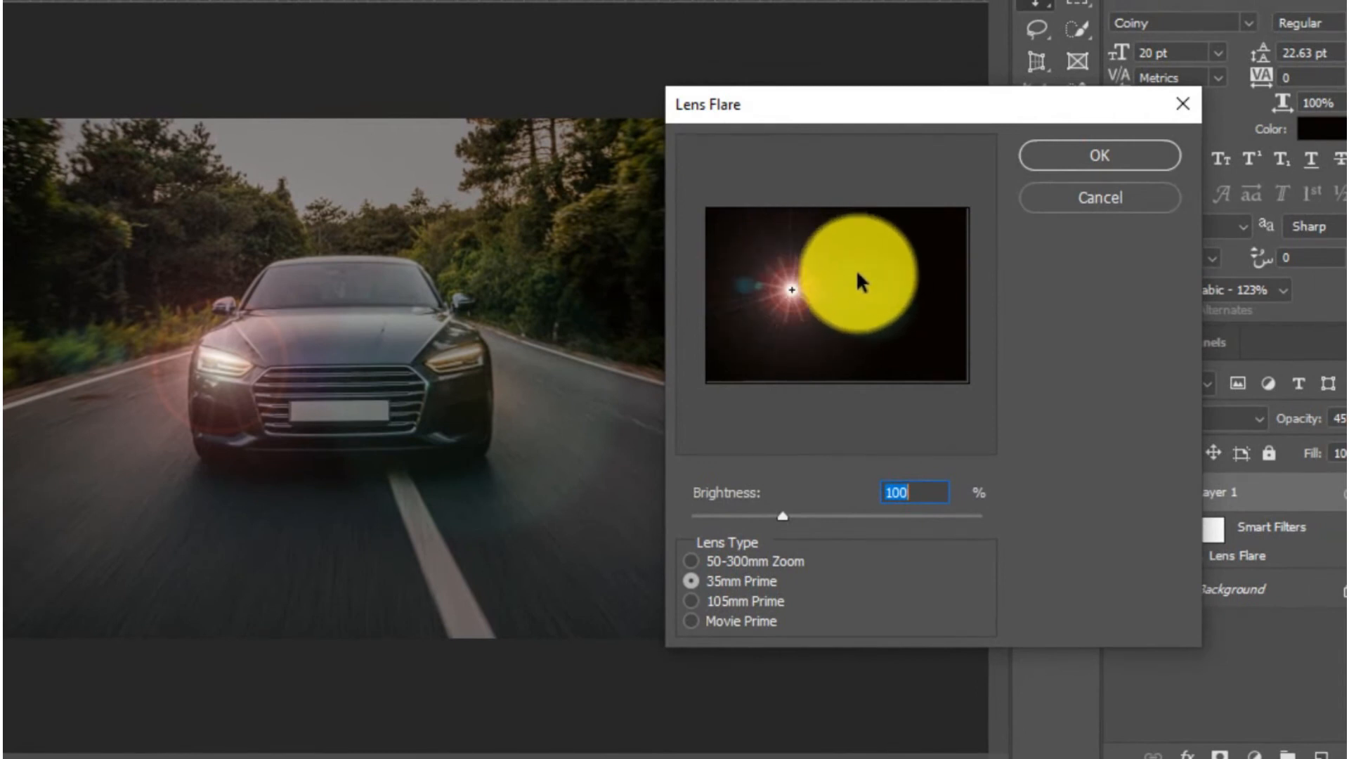
{"action": "left_click", "coordinate": [798, 284]}
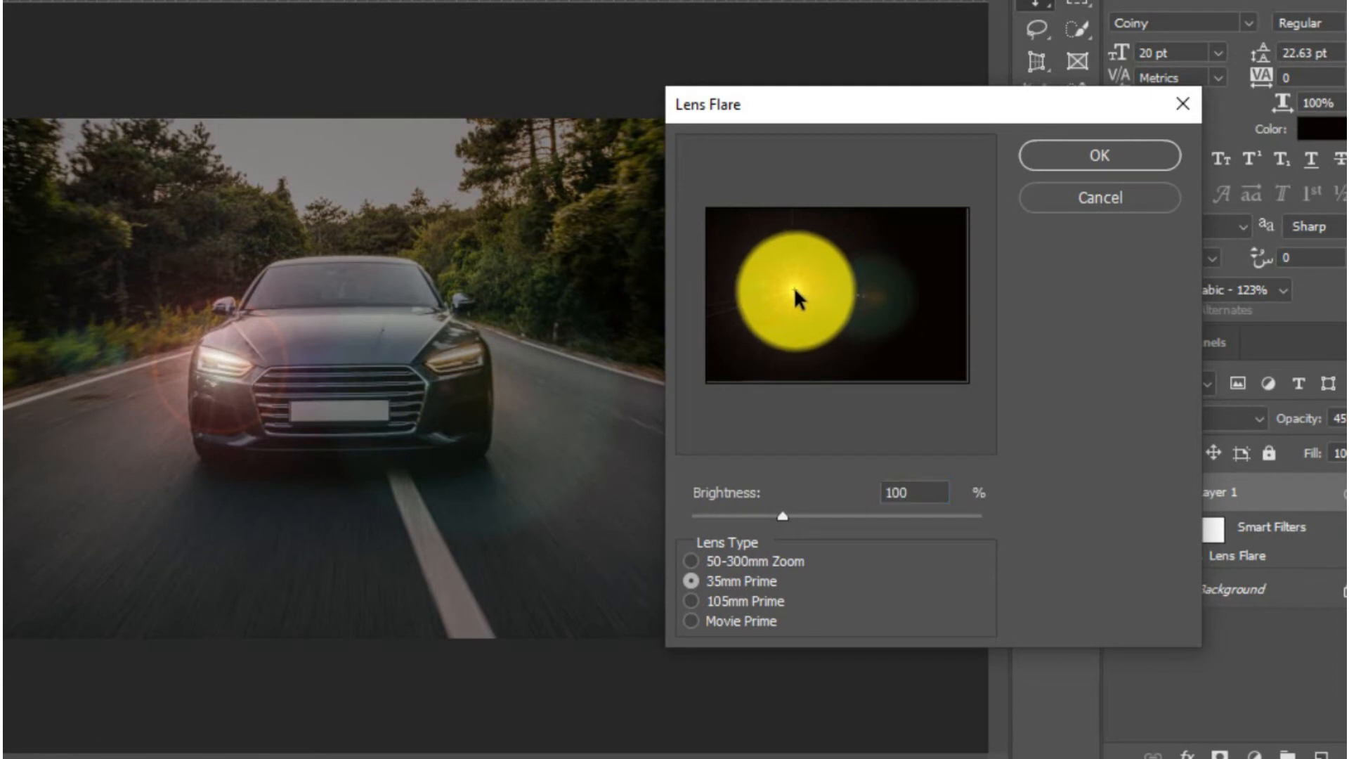
{"action": "left_click", "coordinate": [1129, 153]}
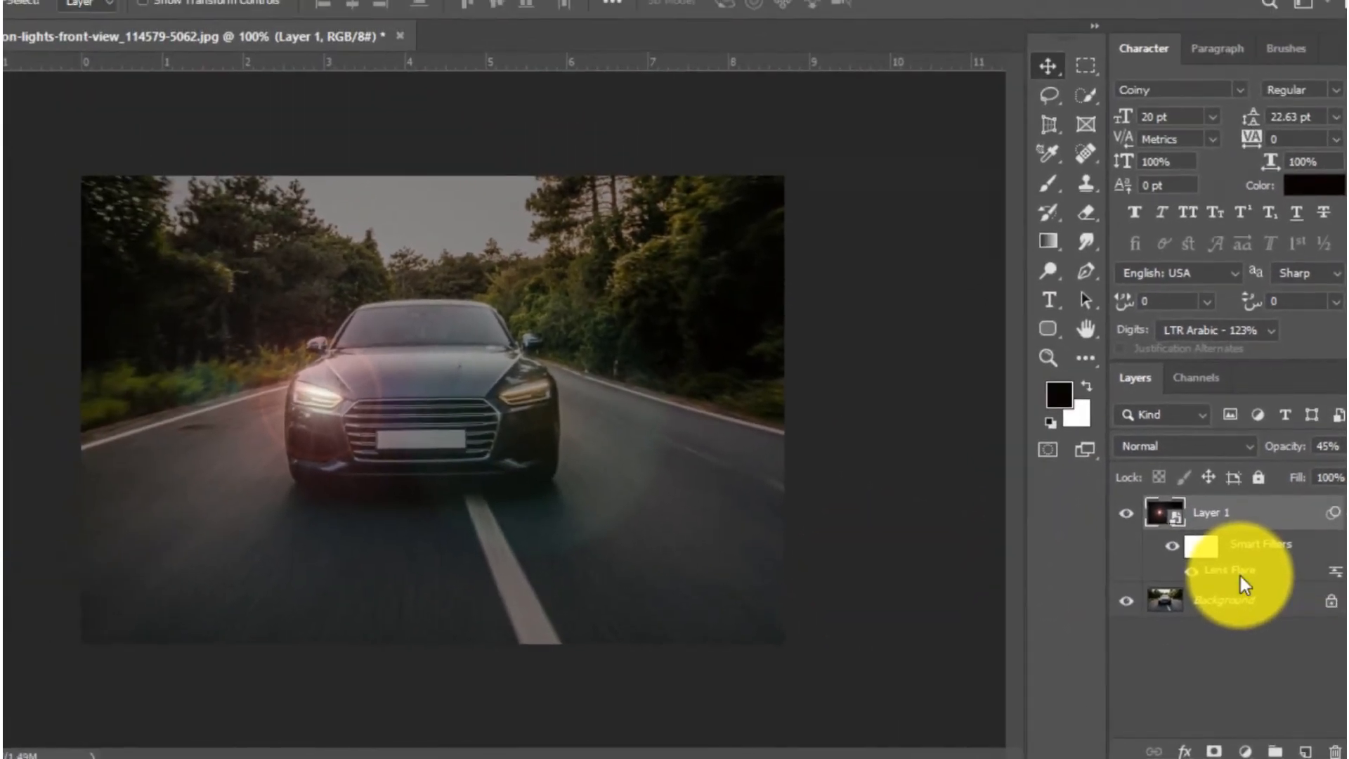
{"action": "double_click", "coordinate": [1205, 520]}
{"action": "left_click", "coordinate": [1135, 224]}
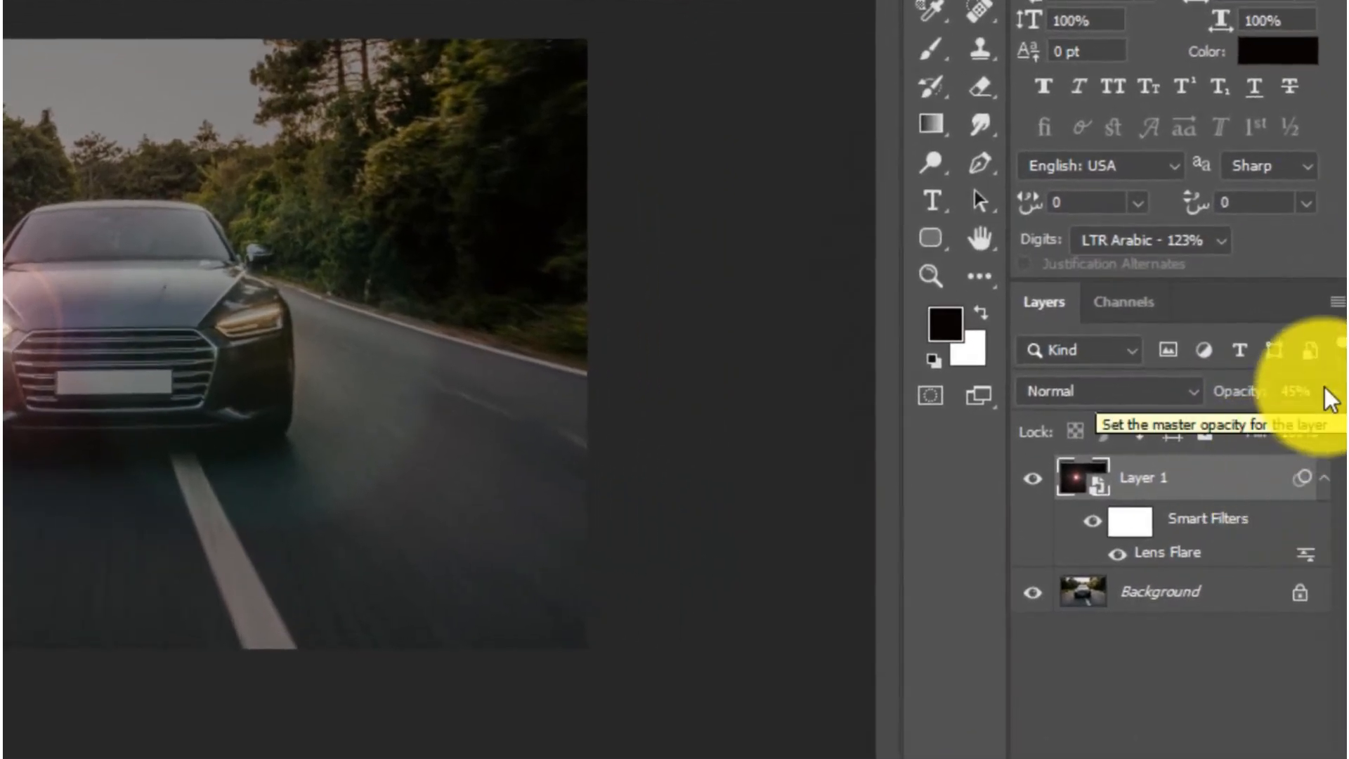
Step: Raise the flare layer's opacity to 100% and set its blend mode to Screen, checking the effect by toggling the layer's visibility
{"action": "left_click", "coordinate": [1335, 393]}
{"action": "left_click_drag", "start_coordinate": [1256, 436], "coordinate": [1342, 435]}
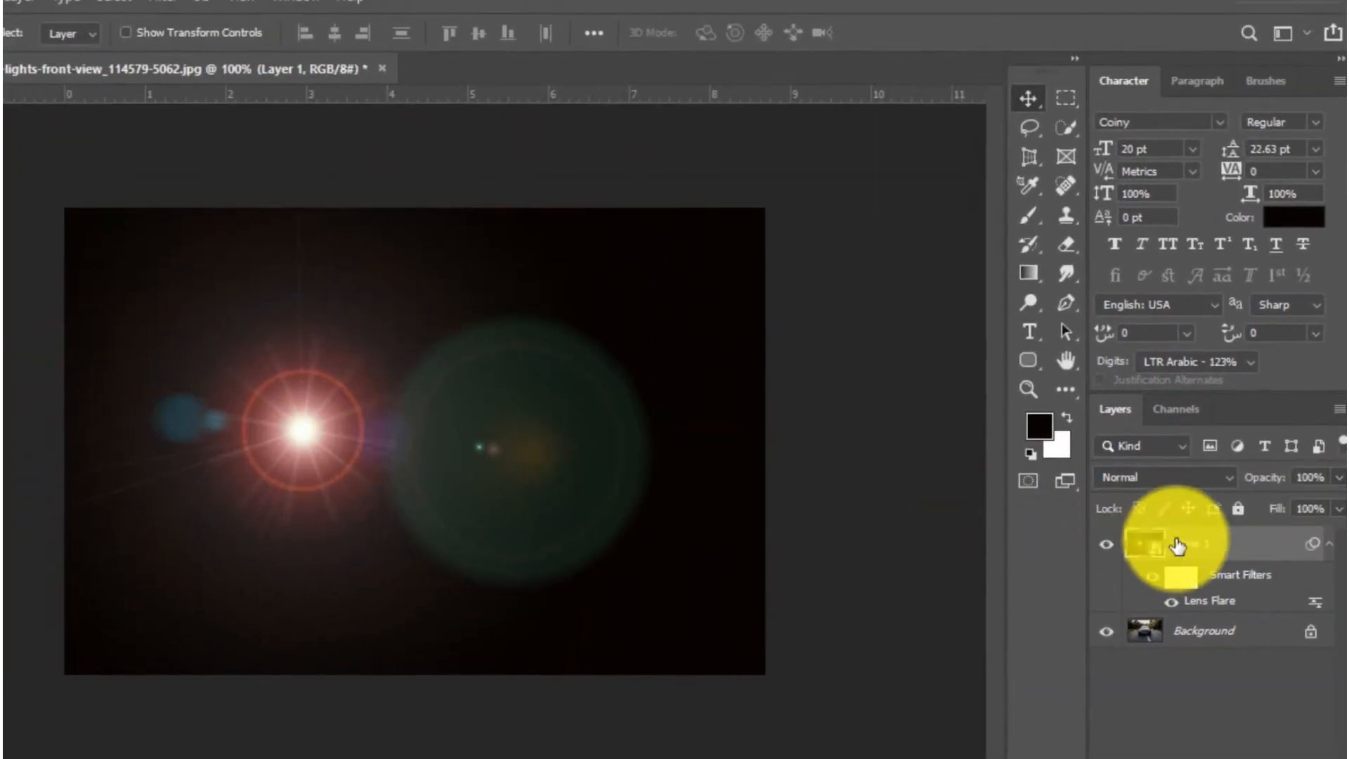
{"action": "left_click", "coordinate": [1152, 478]}
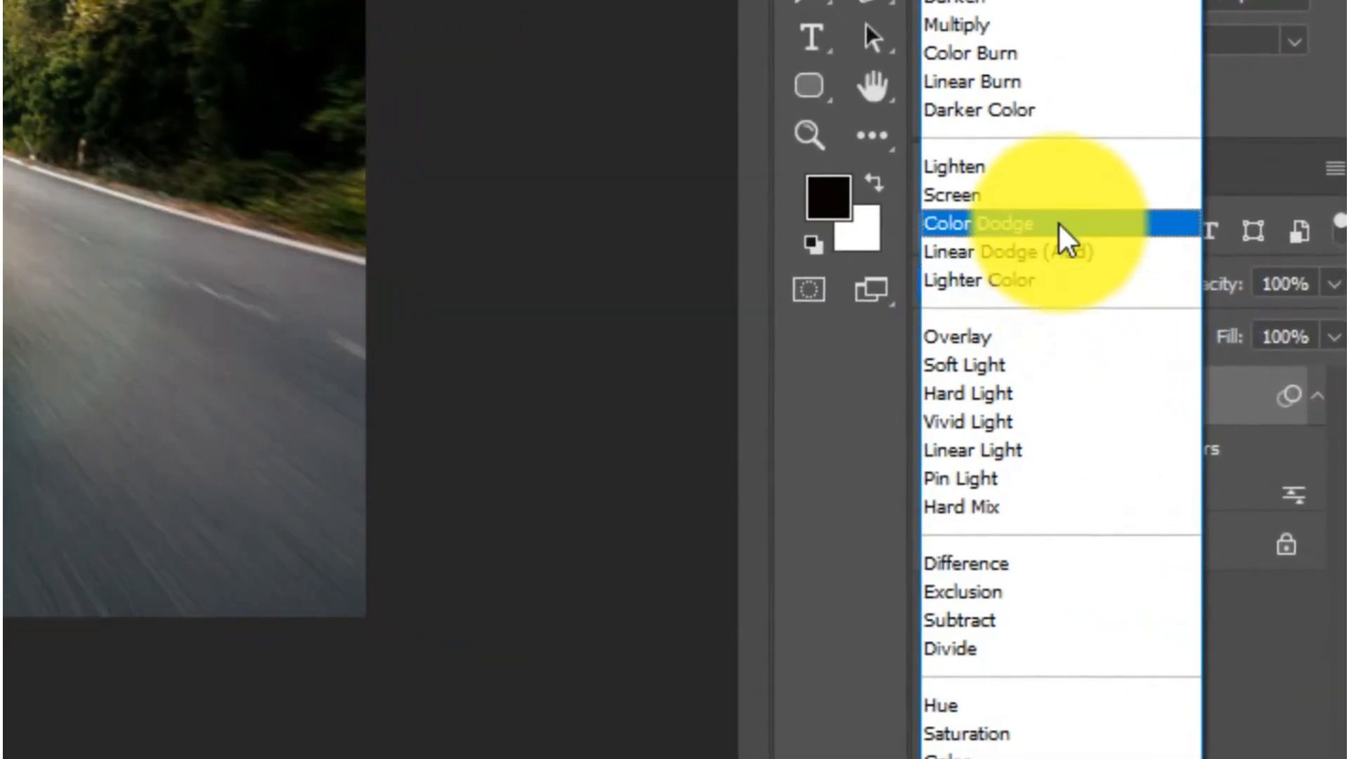
{"action": "left_click", "coordinate": [1086, 246]}
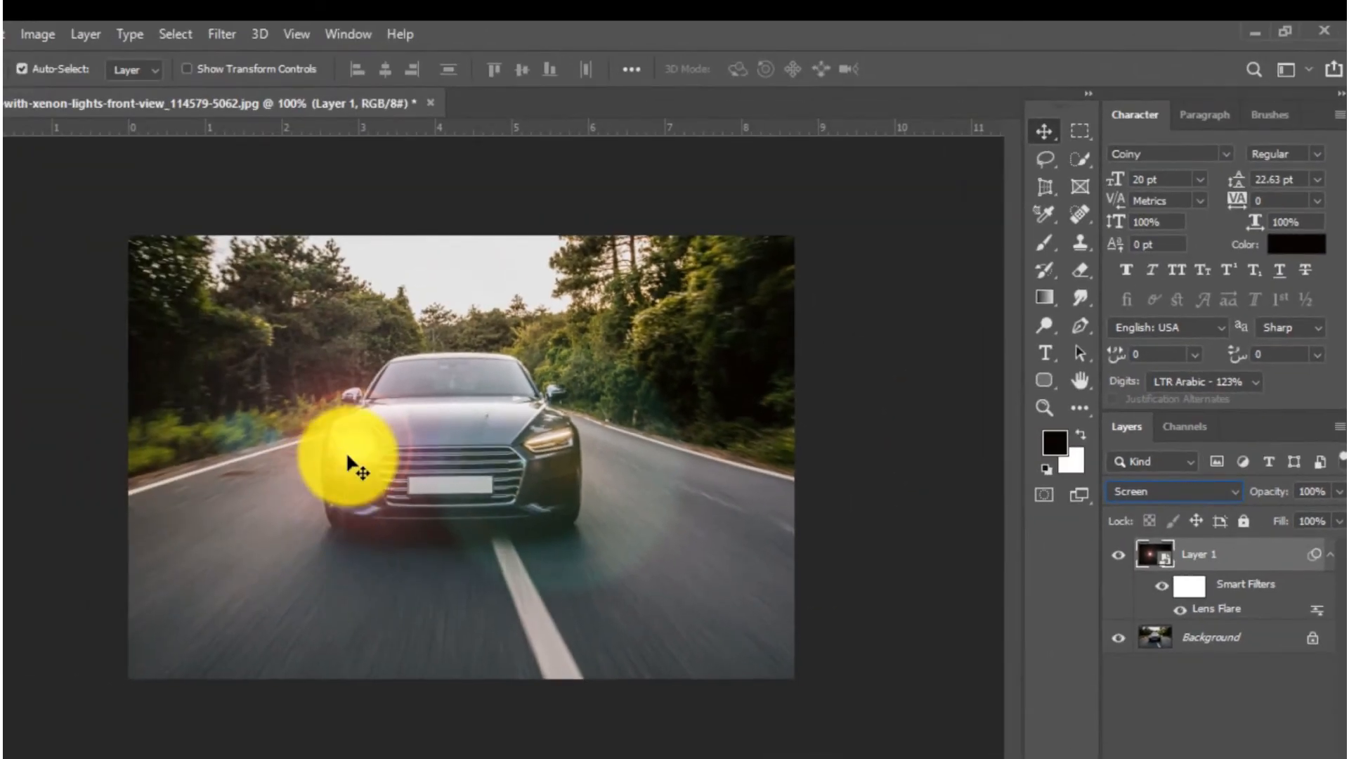
{"action": "left_click", "coordinate": [1124, 556]}
{"action": "left_click", "coordinate": [1120, 556]}
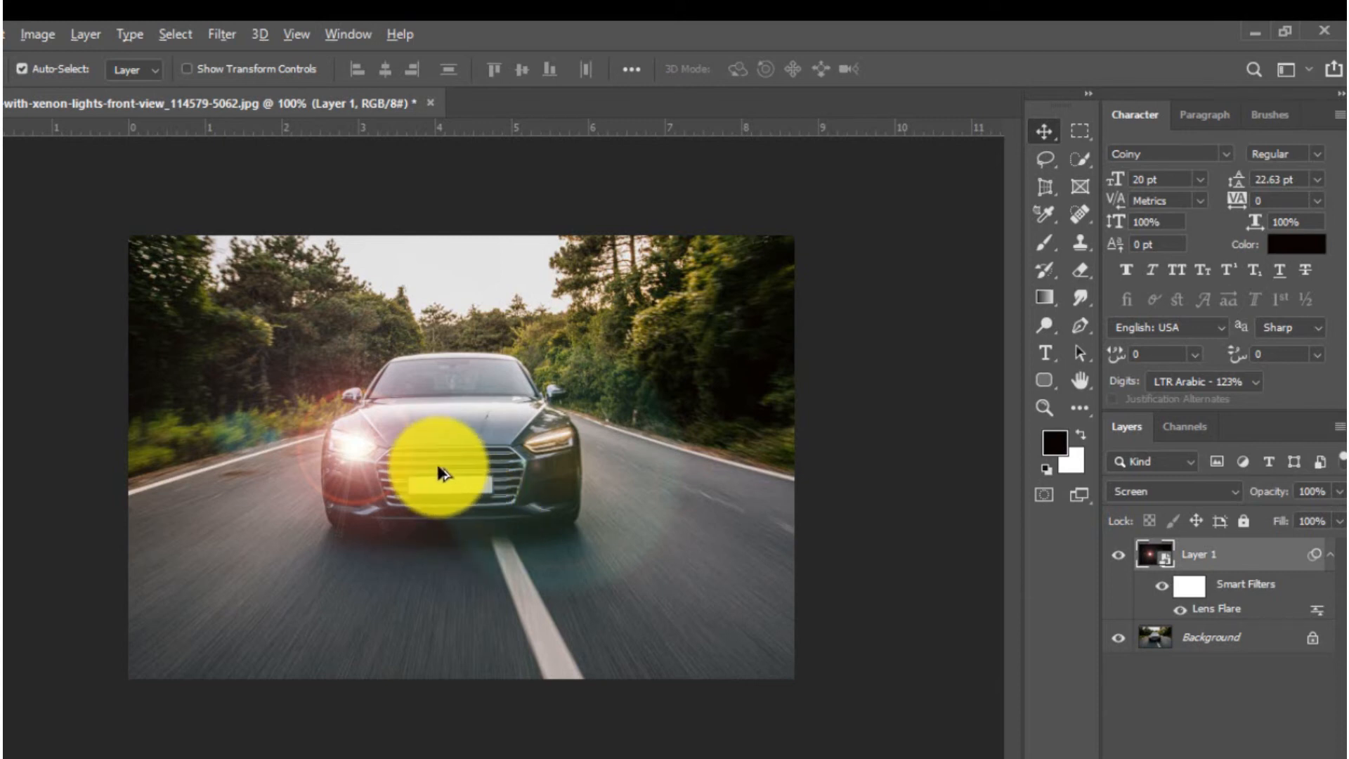
Step: Duplicate the flare layer onto the headlight at the image's right and merge the two flare layers
{"action": "left_click_drag", "start_coordinate": [461, 469], "coordinate": [634, 460]}
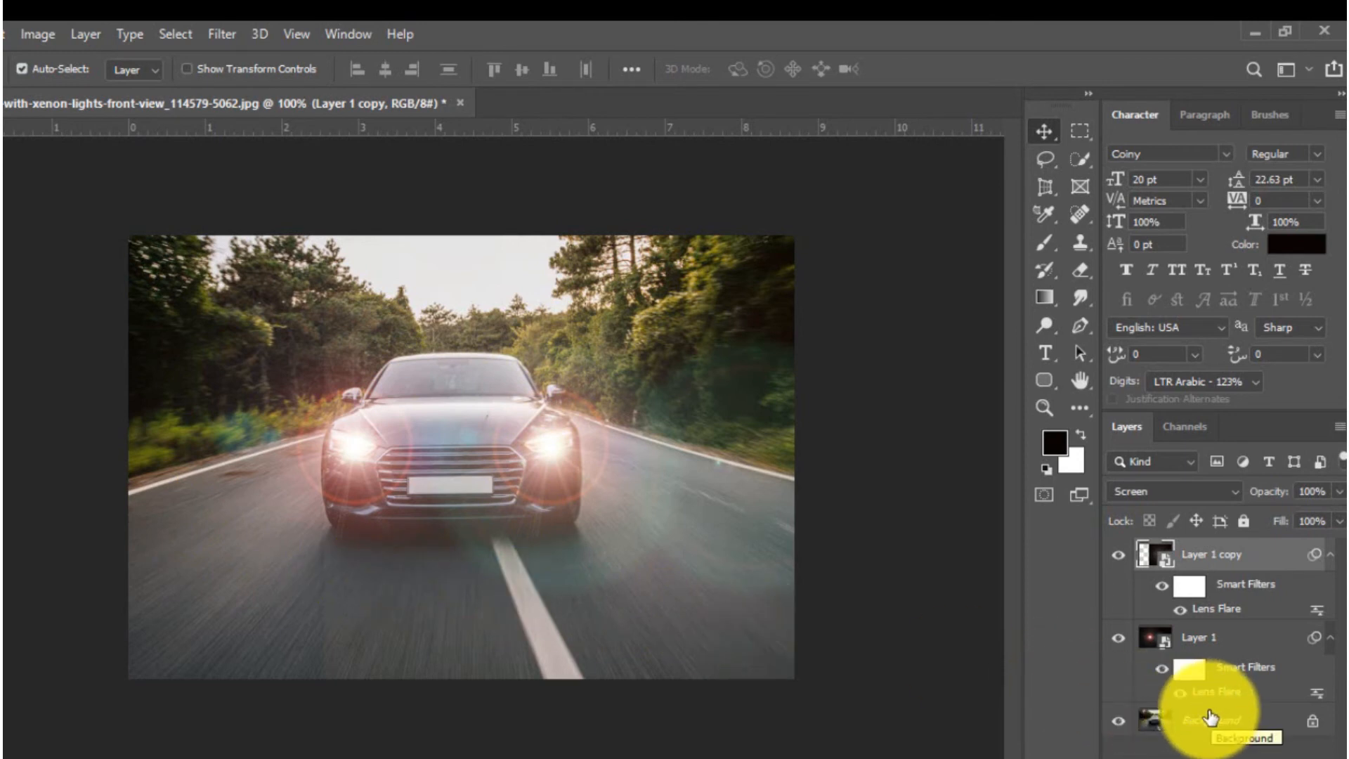
{"action": "left_click", "coordinate": [1237, 650], "text": "shift"}
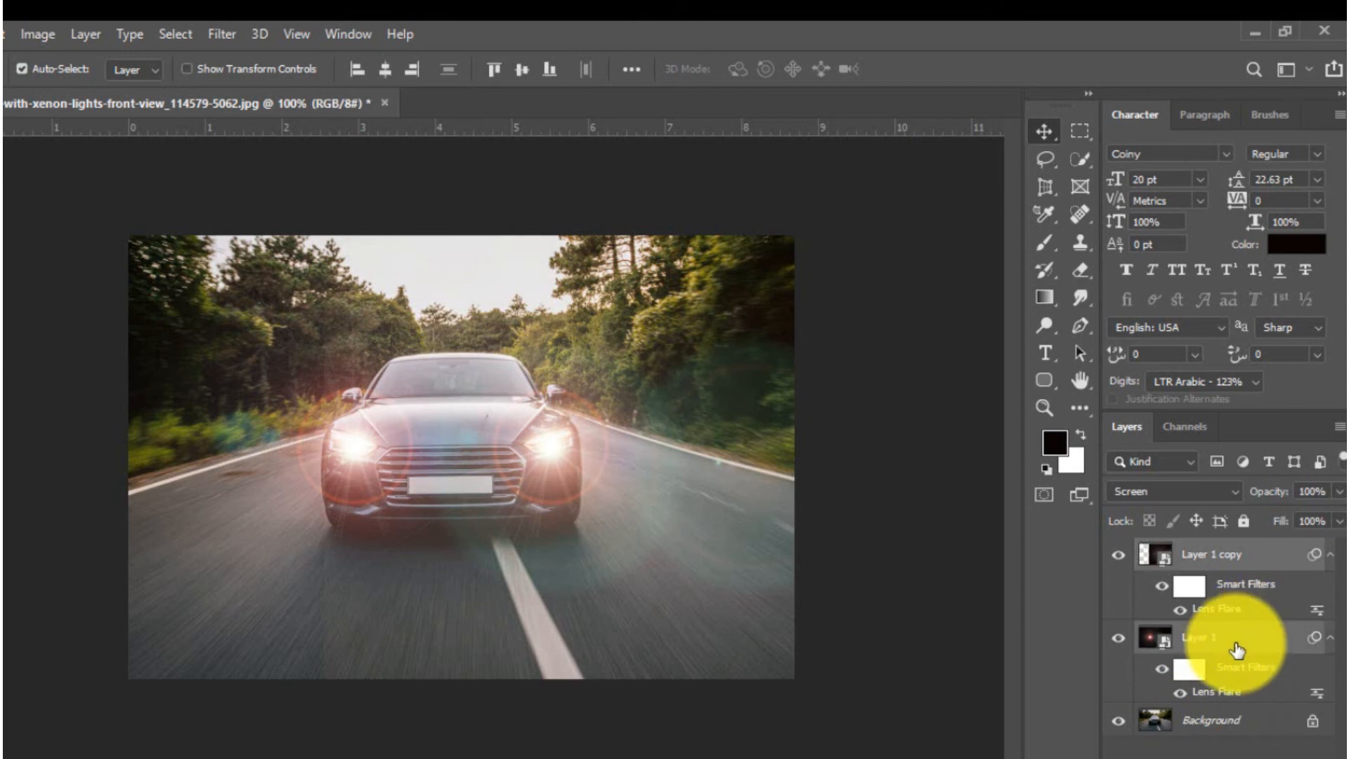
{"action": "right_click", "coordinate": [1237, 650]}
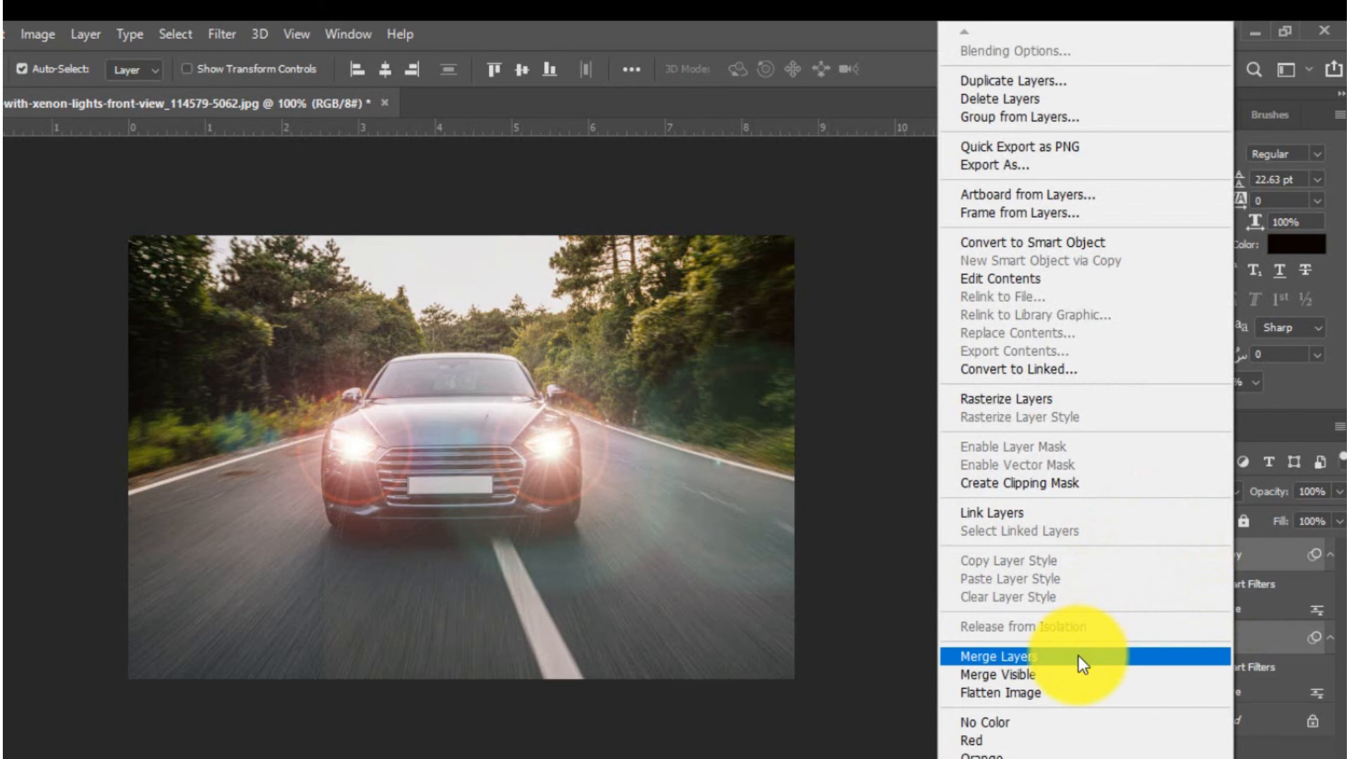
{"action": "left_click", "coordinate": [1078, 656]}
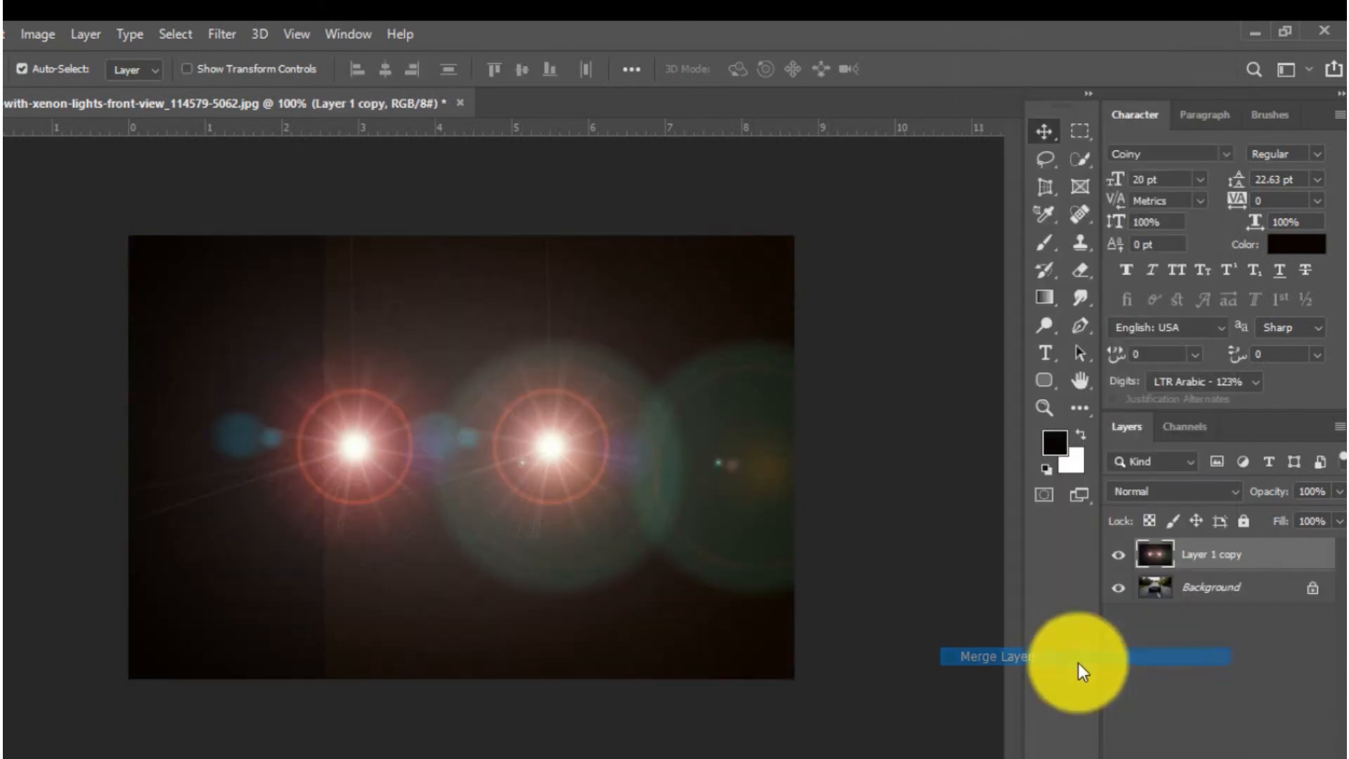
Step: Set the merged flare layer's blend mode to Screen and toggle its visibility to compare before and after
{"action": "left_click", "coordinate": [1233, 493]}
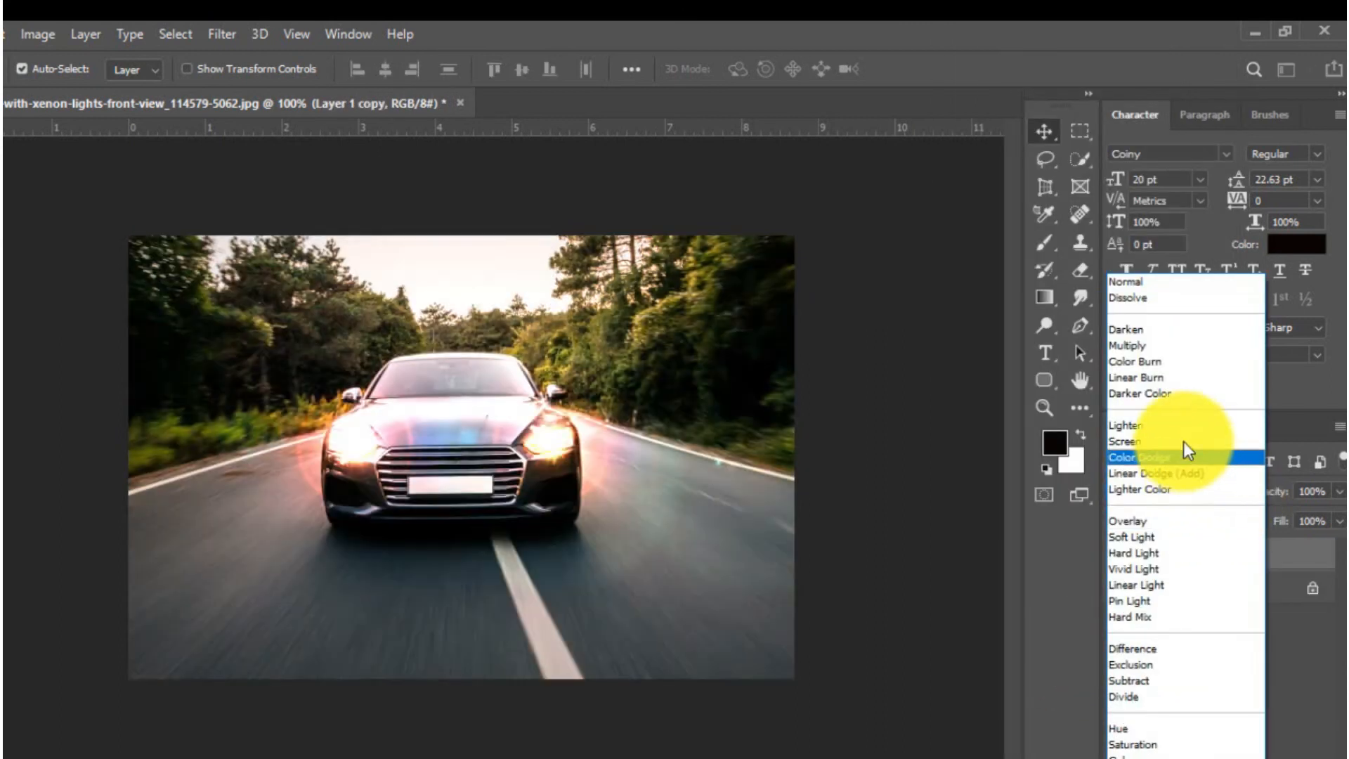
{"action": "left_click", "coordinate": [1184, 439]}
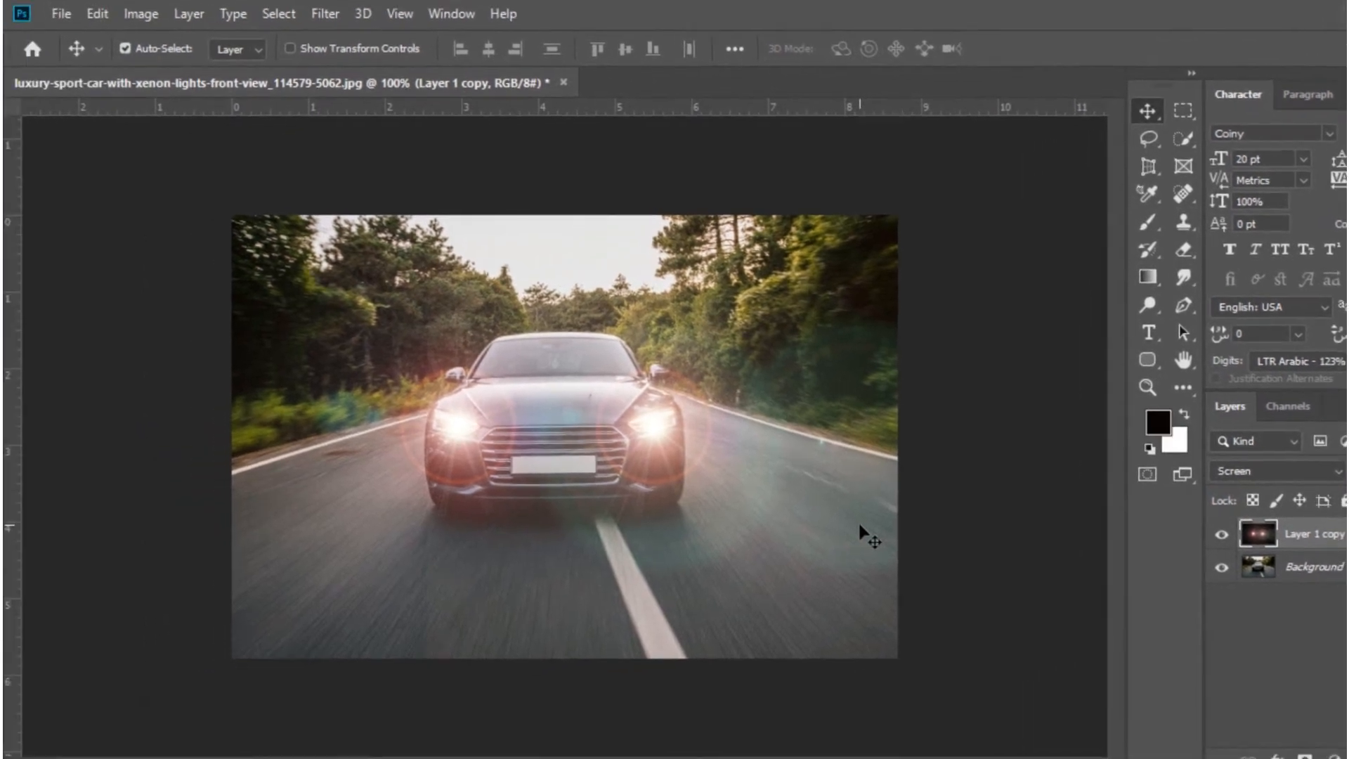
{"action": "left_click", "coordinate": [1220, 535]}
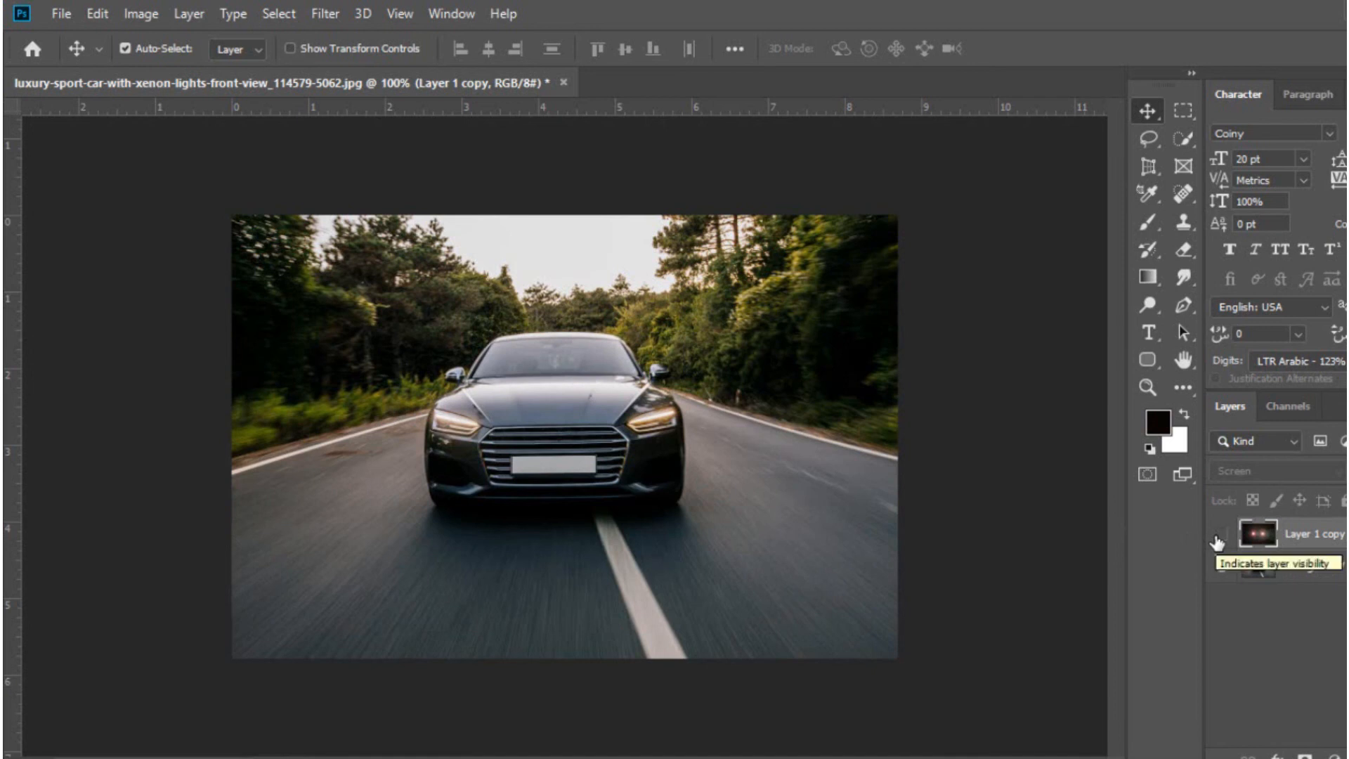
{"action": "left_click", "coordinate": [1221, 535]}
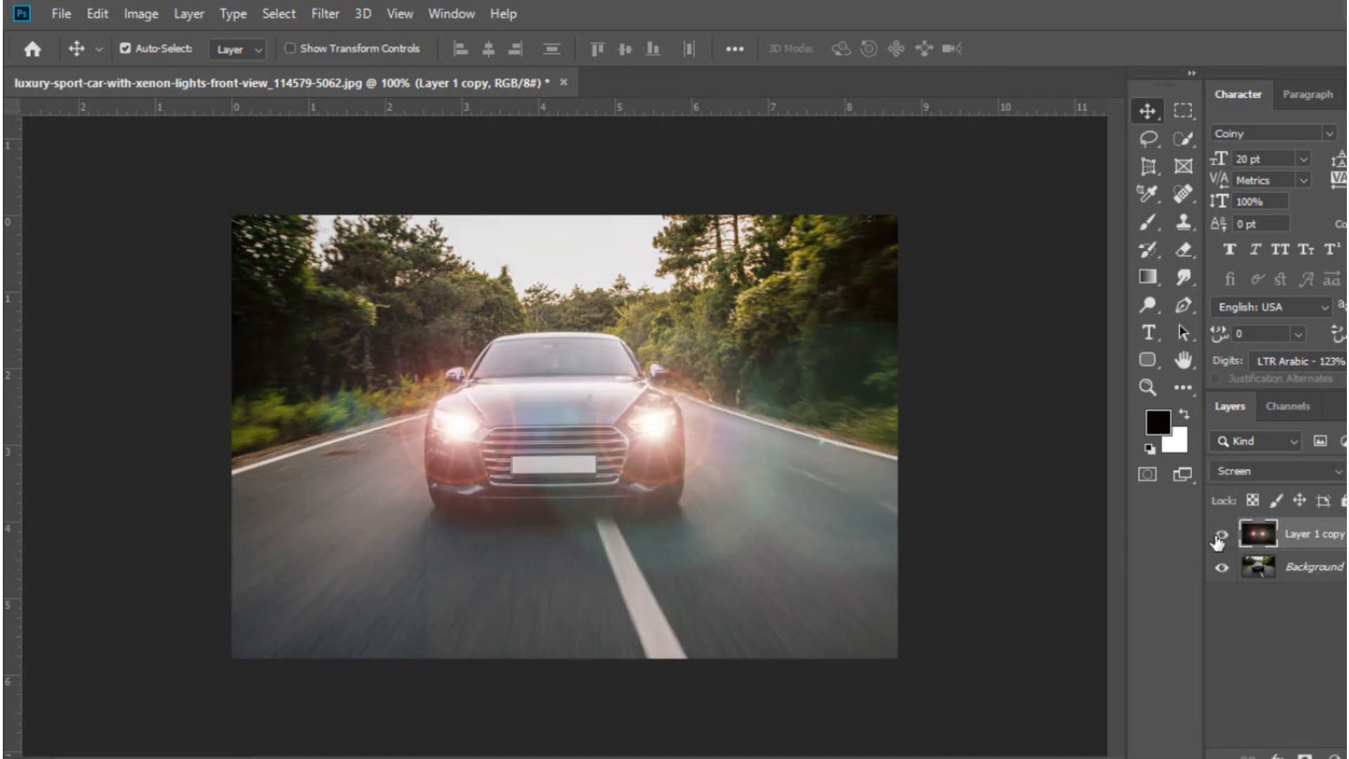